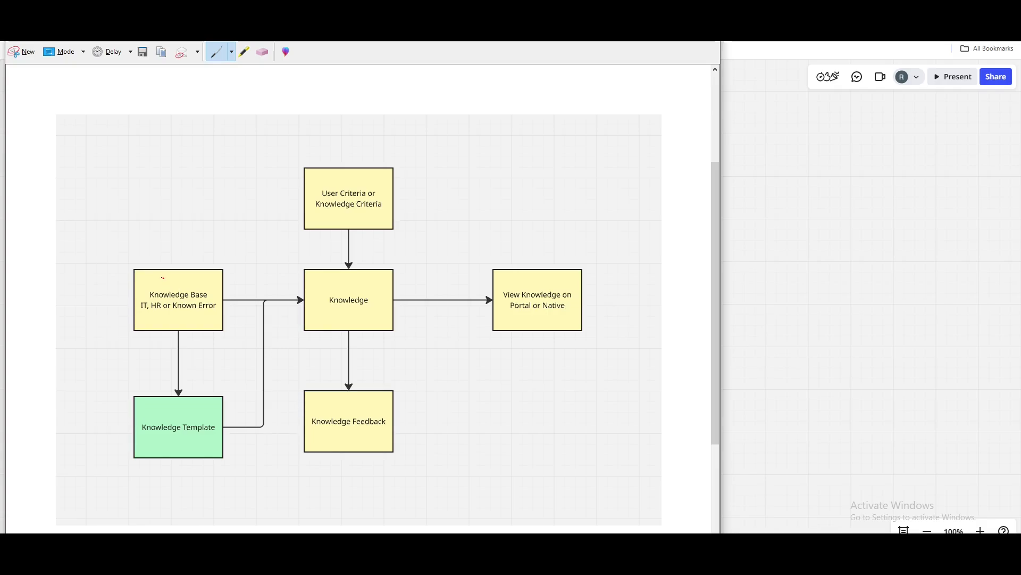
Circle Knowledge Base in red and sketch a ruled table above it.
{"action": "mouse_move", "coordinate": [164, 278]}
{"action": "left_mouse_down"}
{"action": "mouse_move", "coordinate": [138, 298]}
{"action": "mouse_move", "coordinate": [191, 323]}
{"action": "mouse_move", "coordinate": [215, 289]}
{"action": "mouse_move", "coordinate": [167, 278]}
{"action": "left_mouse_up"}
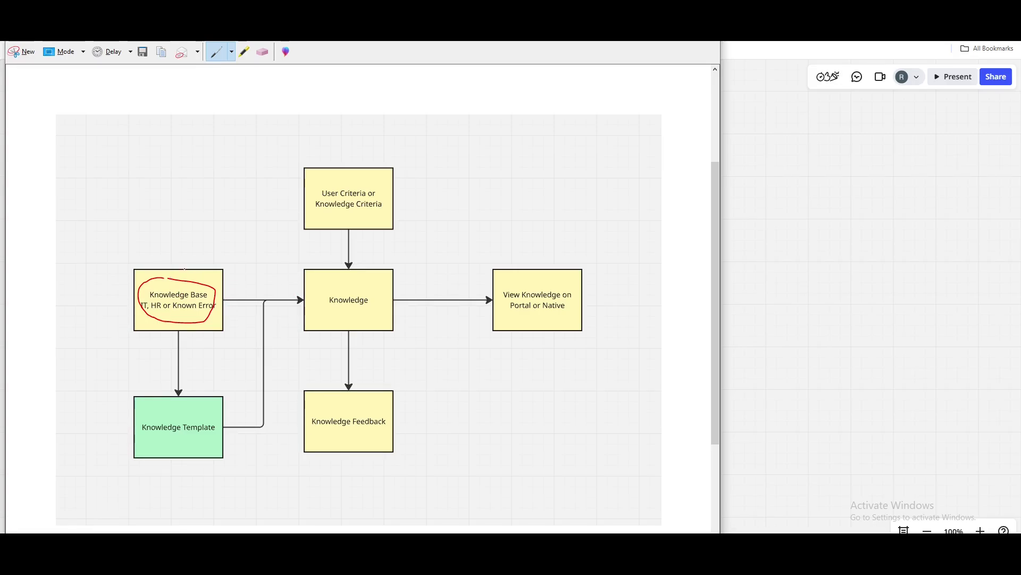
{"action": "mouse_move", "coordinate": [121, 251]}
{"action": "left_mouse_down"}
{"action": "mouse_move", "coordinate": [121, 200]}
{"action": "mouse_move", "coordinate": [154, 200]}
{"action": "mouse_move", "coordinate": [162, 258]}
{"action": "mouse_move", "coordinate": [159, 240]}
{"action": "left_mouse_up"}
{"action": "left_click_drag", "start_coordinate": [121, 226], "coordinate": [159, 226]}
{"action": "left_click_drag", "start_coordinate": [120, 213], "coordinate": [158, 213]}
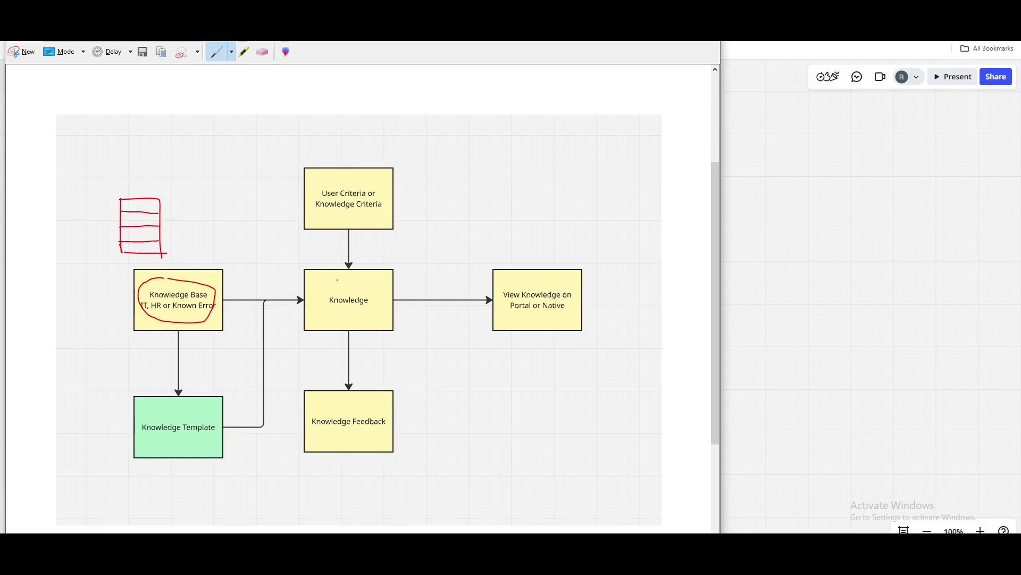
Mark and double-underline Knowledge, then tick the Knowledge Base box.
{"action": "left_click_drag", "start_coordinate": [319, 293], "coordinate": [364, 265]}
{"action": "left_click_drag", "start_coordinate": [324, 307], "coordinate": [375, 292]}
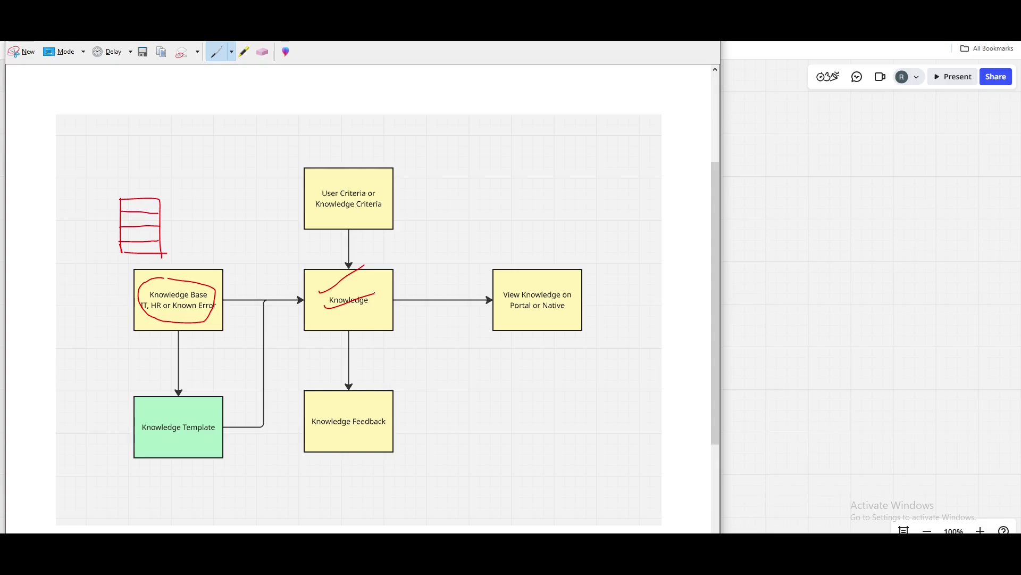
{"action": "left_click_drag", "start_coordinate": [339, 319], "coordinate": [389, 309]}
{"action": "left_click_drag", "start_coordinate": [201, 290], "coordinate": [230, 278]}
Circle Knowledge, write 'Pub' beside it, and tick the View Knowledge box.
{"action": "left_click_drag", "start_coordinate": [311, 279], "coordinate": [378, 285]}
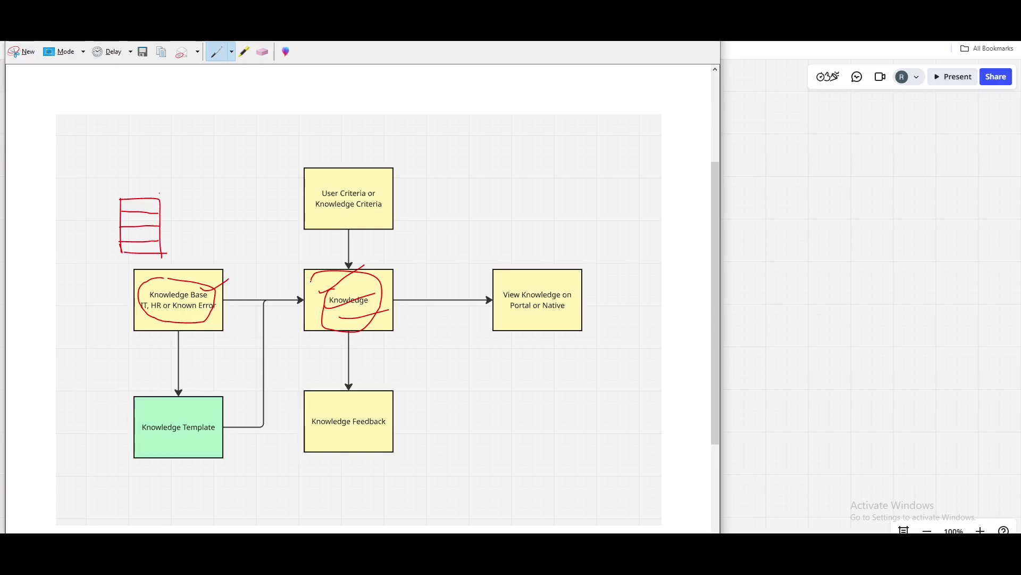
{"action": "mouse_move", "coordinate": [408, 249]}
{"action": "left_mouse_down"}
{"action": "mouse_move", "coordinate": [408, 287]}
{"action": "mouse_move", "coordinate": [395, 253]}
{"action": "mouse_move", "coordinate": [434, 263]}
{"action": "left_mouse_up"}
{"action": "left_click", "coordinate": [415, 269]}
{"action": "mouse_move", "coordinate": [443, 230]}
{"action": "left_mouse_down"}
{"action": "mouse_move", "coordinate": [443, 258]}
{"action": "mouse_move", "coordinate": [457, 245]}
{"action": "mouse_move", "coordinate": [440, 264]}
{"action": "left_mouse_up"}
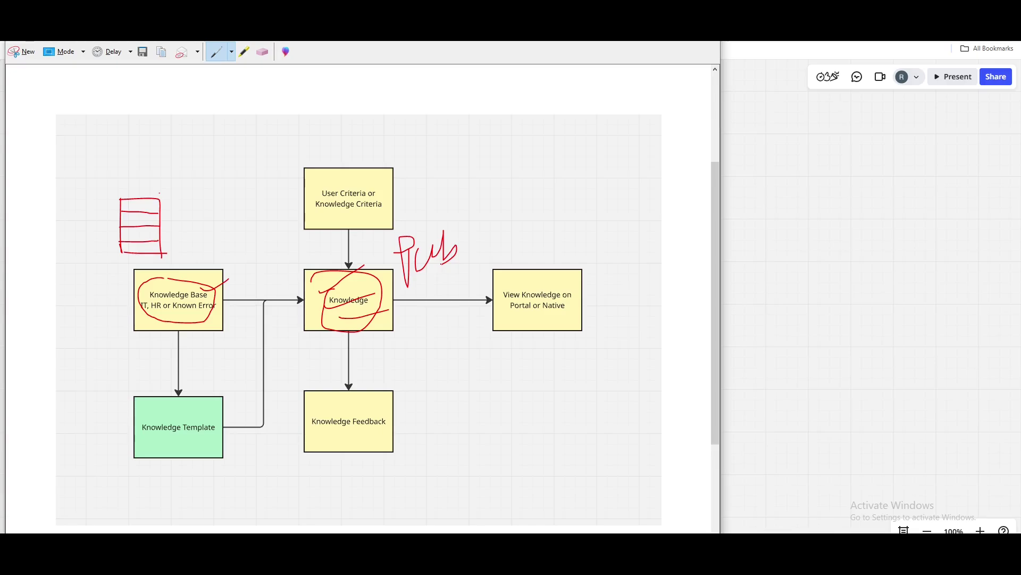
{"action": "left_click_drag", "start_coordinate": [542, 283], "coordinate": [612, 262]}
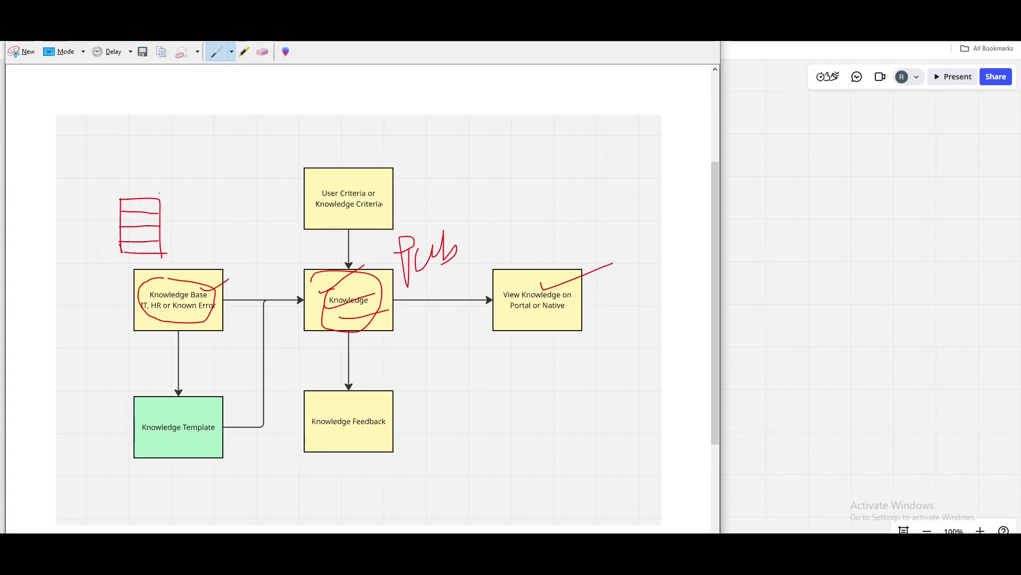
Draw red lines from User Criteria to Knowledge Base, Knowledge and View Knowledge.
{"action": "mouse_move", "coordinate": [339, 222]}
{"action": "left_mouse_down"}
{"action": "mouse_move", "coordinate": [223, 271]}
{"action": "mouse_move", "coordinate": [223, 255]}
{"action": "left_mouse_up"}
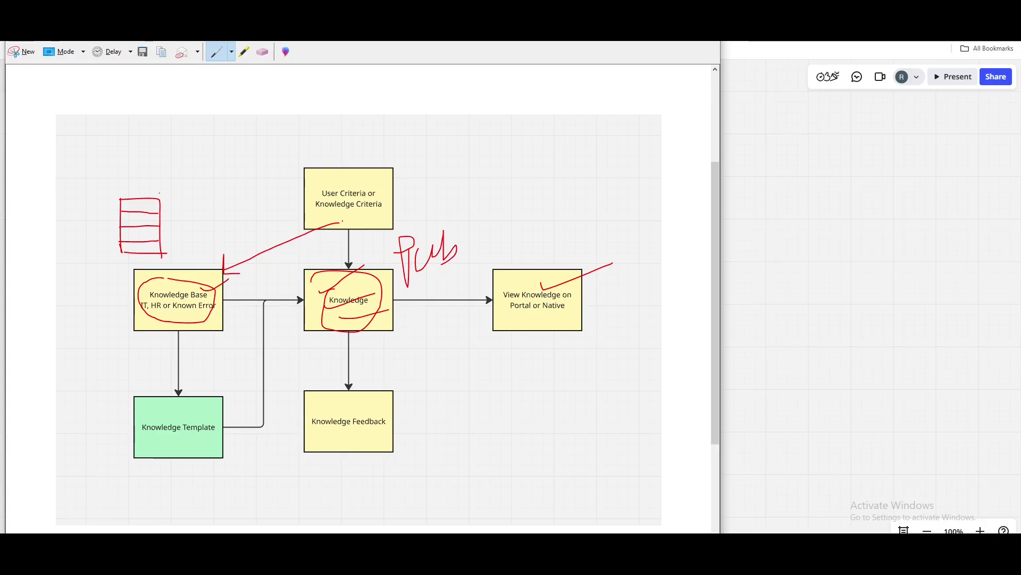
{"action": "mouse_move", "coordinate": [343, 222]}
{"action": "left_mouse_down"}
{"action": "mouse_move", "coordinate": [351, 266]}
{"action": "mouse_move", "coordinate": [366, 252]}
{"action": "left_mouse_up"}
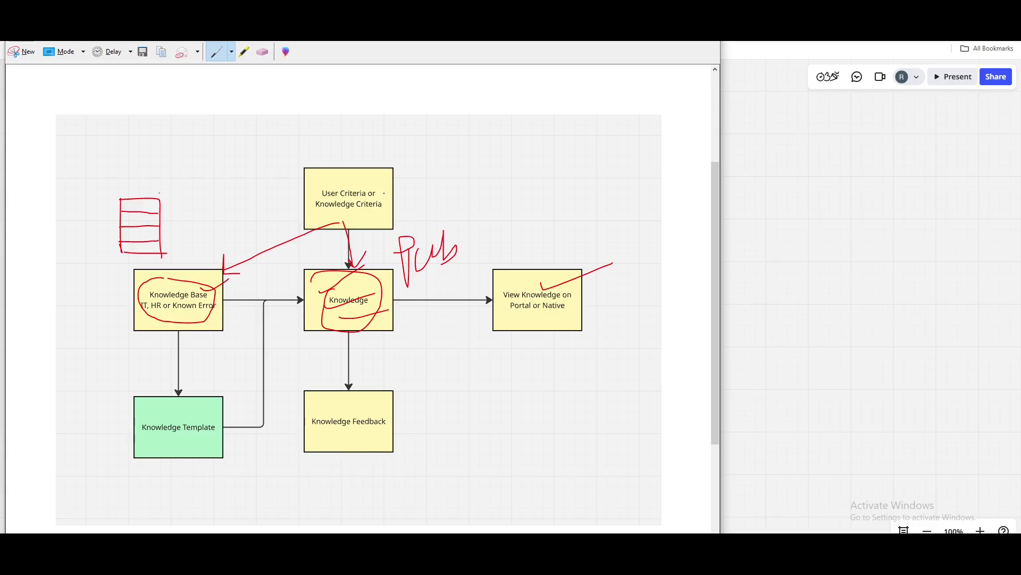
{"action": "mouse_move", "coordinate": [385, 193]}
{"action": "left_mouse_down"}
{"action": "mouse_move", "coordinate": [500, 197]}
{"action": "mouse_move", "coordinate": [545, 176]}
{"action": "mouse_move", "coordinate": [587, 176]}
{"action": "left_mouse_up"}
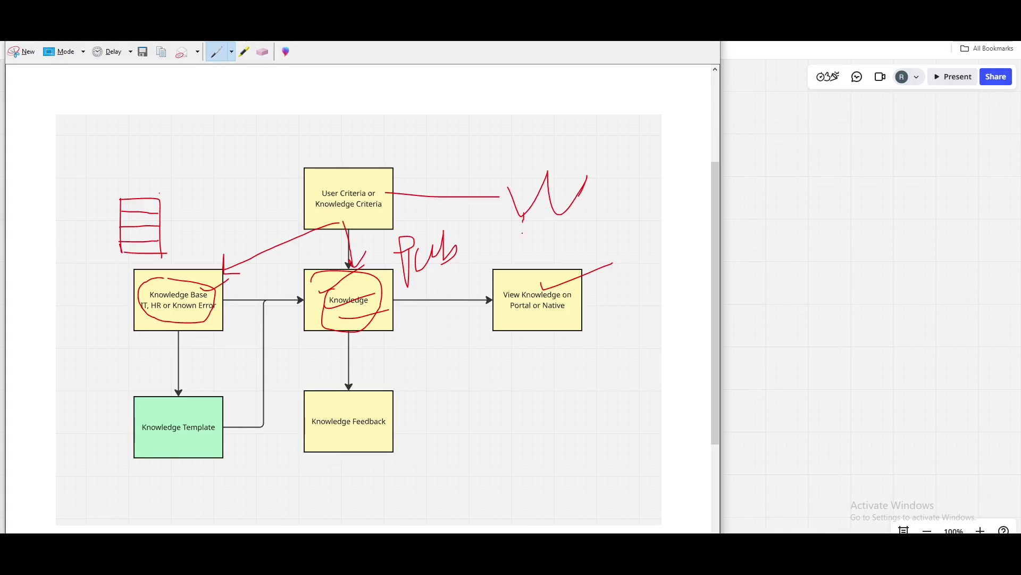
{"action": "mouse_move", "coordinate": [523, 214]}
{"action": "left_mouse_down"}
{"action": "mouse_move", "coordinate": [516, 274]}
{"action": "mouse_move", "coordinate": [534, 282]}
{"action": "left_mouse_up"}
Arrow View Knowledge to Knowledge Feedback and underline Knowledge Feedback and Knowledge Template.
{"action": "mouse_move", "coordinate": [498, 331]}
{"action": "left_mouse_down"}
{"action": "mouse_move", "coordinate": [402, 402]}
{"action": "mouse_move", "coordinate": [437, 396]}
{"action": "left_mouse_up"}
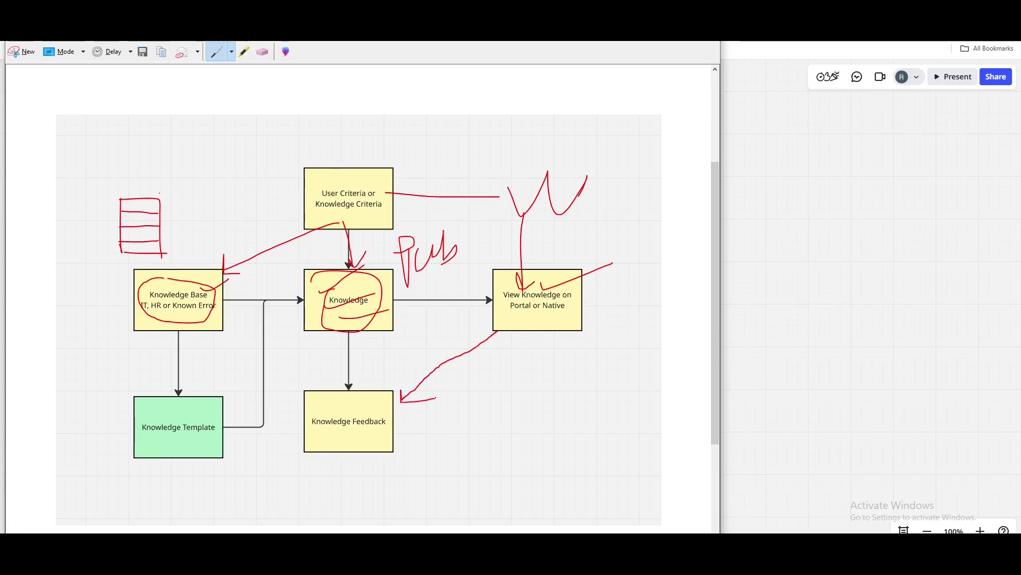
{"action": "left_click_drag", "start_coordinate": [316, 434], "coordinate": [399, 435]}
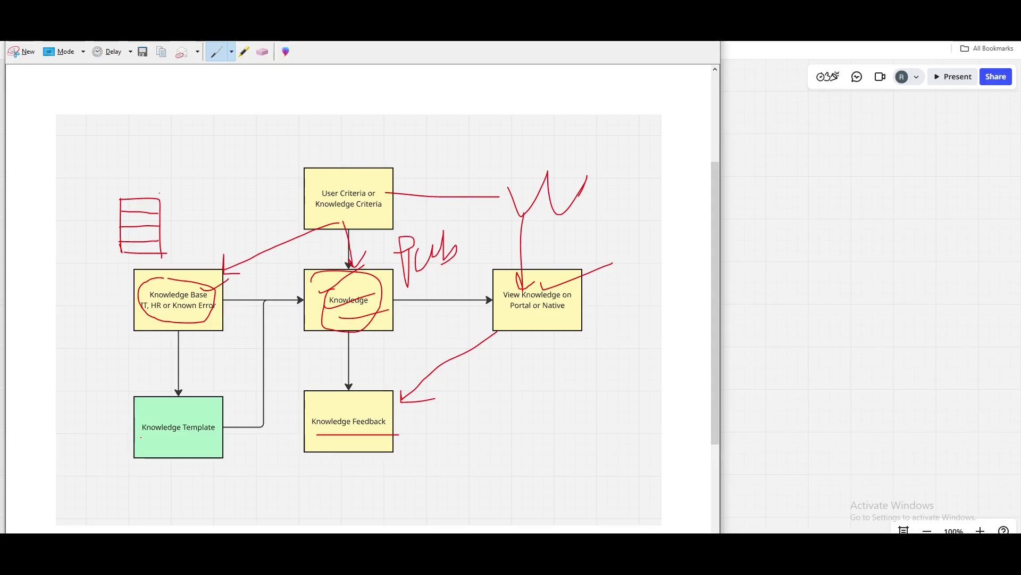
{"action": "left_click_drag", "start_coordinate": [138, 437], "coordinate": [211, 439]}
Write 'KB' with an arrow to Knowledge Template, circle a note below, extend the underline.
{"action": "mouse_move", "coordinate": [80, 348]}
{"action": "left_mouse_down"}
{"action": "mouse_move", "coordinate": [83, 366]}
{"action": "mouse_move", "coordinate": [91, 351]}
{"action": "mouse_move", "coordinate": [84, 365]}
{"action": "left_mouse_up"}
{"action": "left_click_drag", "start_coordinate": [108, 334], "coordinate": [110, 367]}
{"action": "left_click_drag", "start_coordinate": [88, 379], "coordinate": [118, 400]}
{"action": "left_click_drag", "start_coordinate": [90, 385], "coordinate": [135, 374]}
{"action": "left_click_drag", "start_coordinate": [101, 410], "coordinate": [119, 397]}
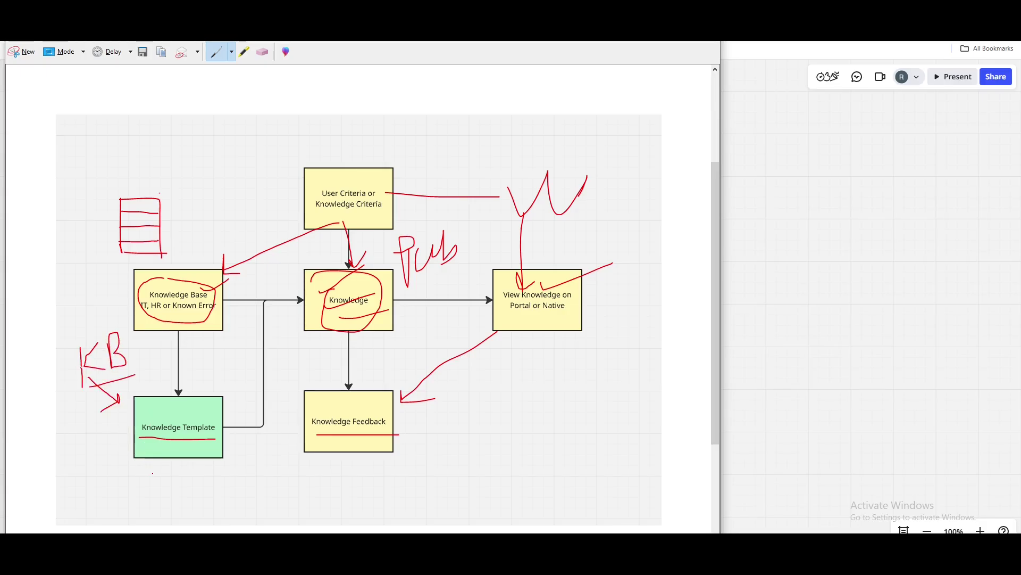
{"action": "mouse_move", "coordinate": [147, 492]}
{"action": "left_mouse_down"}
{"action": "mouse_move", "coordinate": [154, 465]}
{"action": "mouse_move", "coordinate": [163, 475]}
{"action": "mouse_move", "coordinate": [175, 466]}
{"action": "left_mouse_up"}
{"action": "left_click_drag", "start_coordinate": [106, 402], "coordinate": [140, 482]}
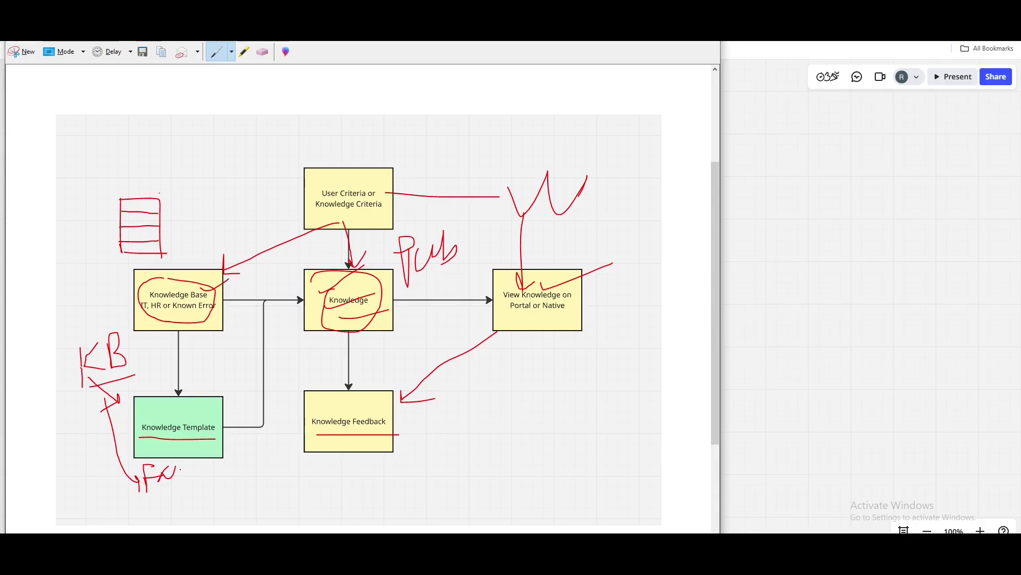
{"action": "mouse_move", "coordinate": [179, 464]}
{"action": "left_mouse_down"}
{"action": "mouse_move", "coordinate": [140, 461]}
{"action": "mouse_move", "coordinate": [171, 508]}
{"action": "mouse_move", "coordinate": [177, 465]}
{"action": "left_mouse_up"}
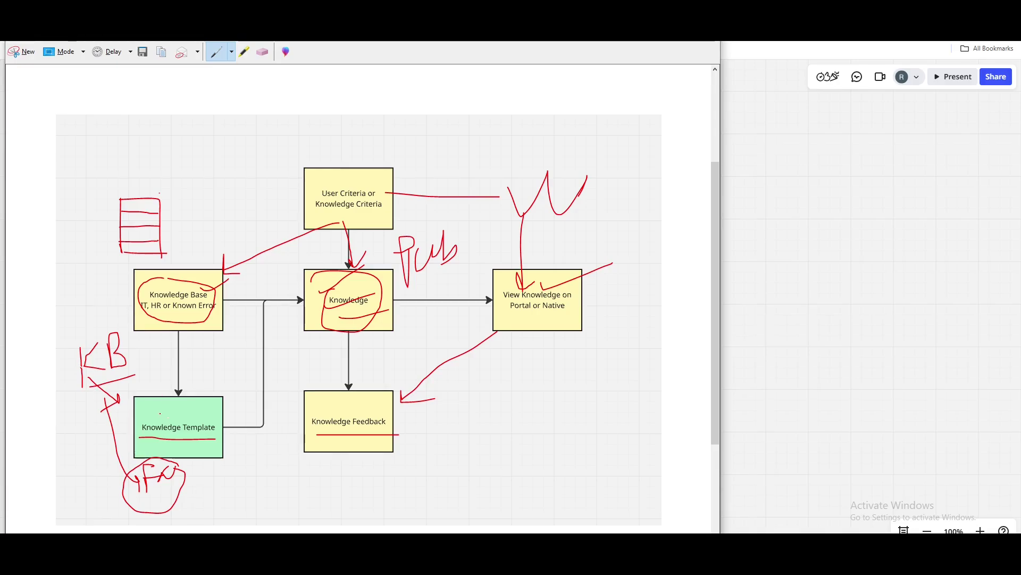
{"action": "left_click_drag", "start_coordinate": [140, 439], "coordinate": [224, 439]}
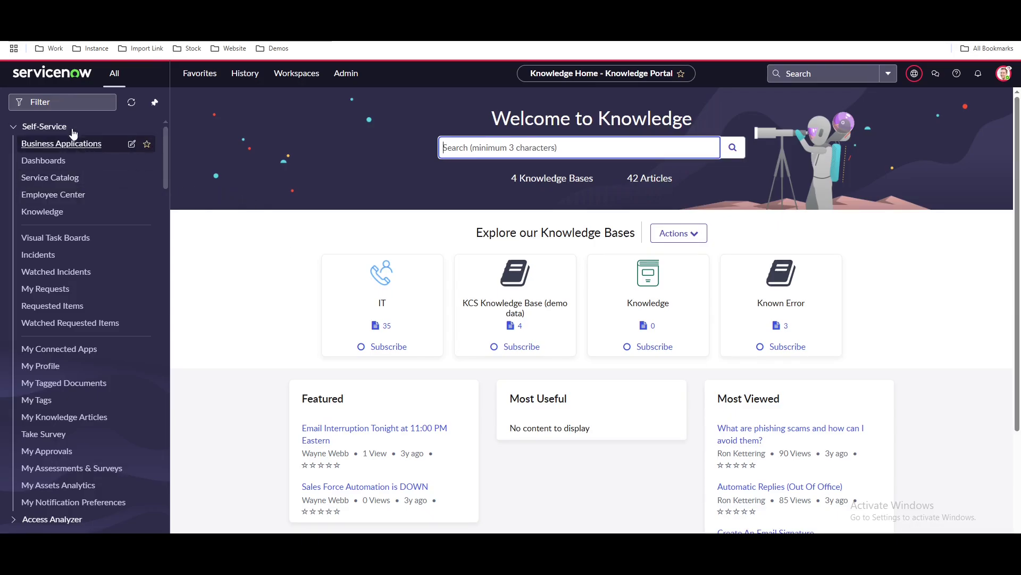
Filter the navigator by 'kno' and open the Self-Service Knowledge module.
{"action": "left_click", "coordinate": [65, 108]}
{"action": "type", "text": "kno"}
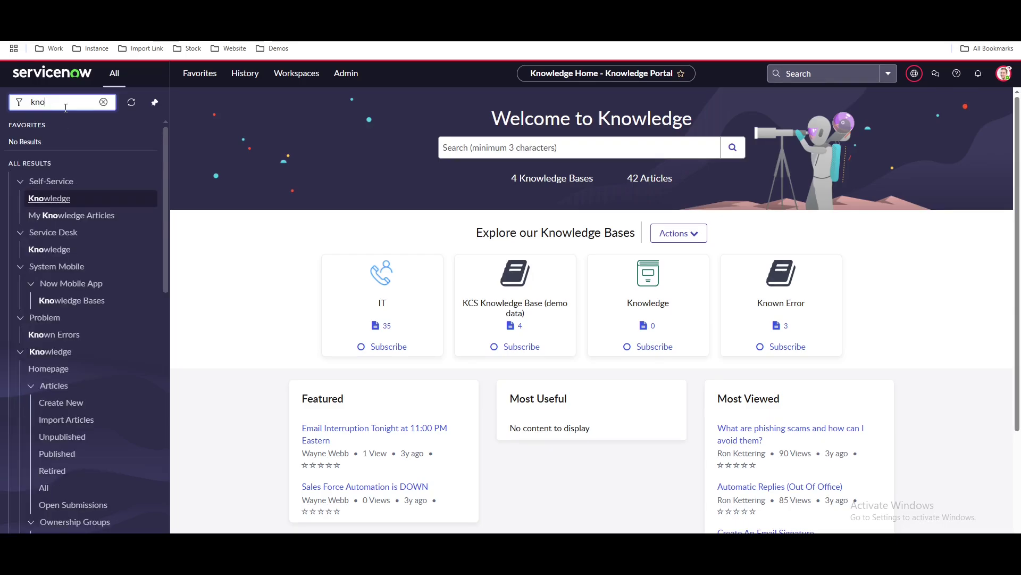
{"action": "left_click", "coordinate": [62, 202]}
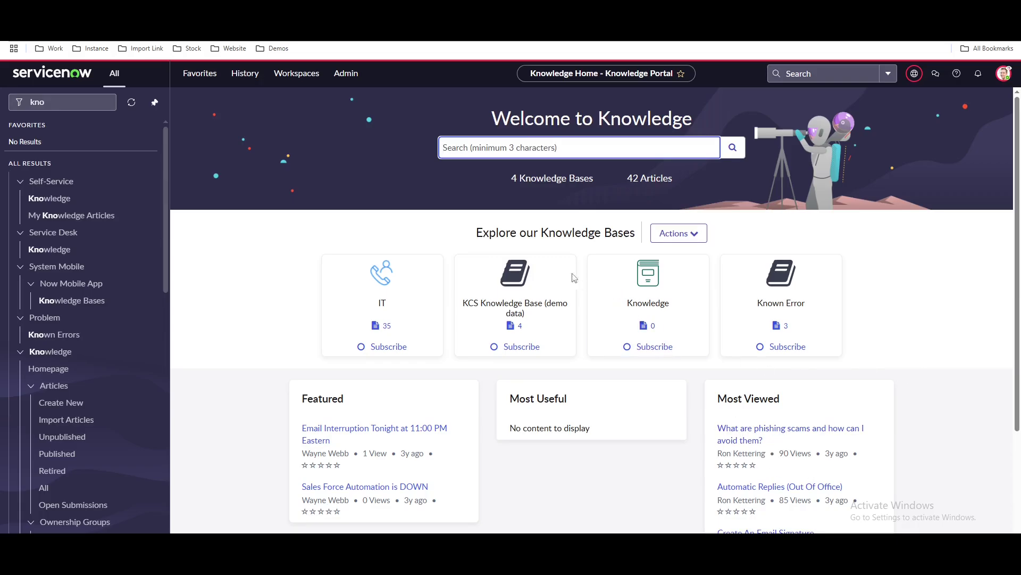
{"action": "left_click", "coordinate": [774, 440]}
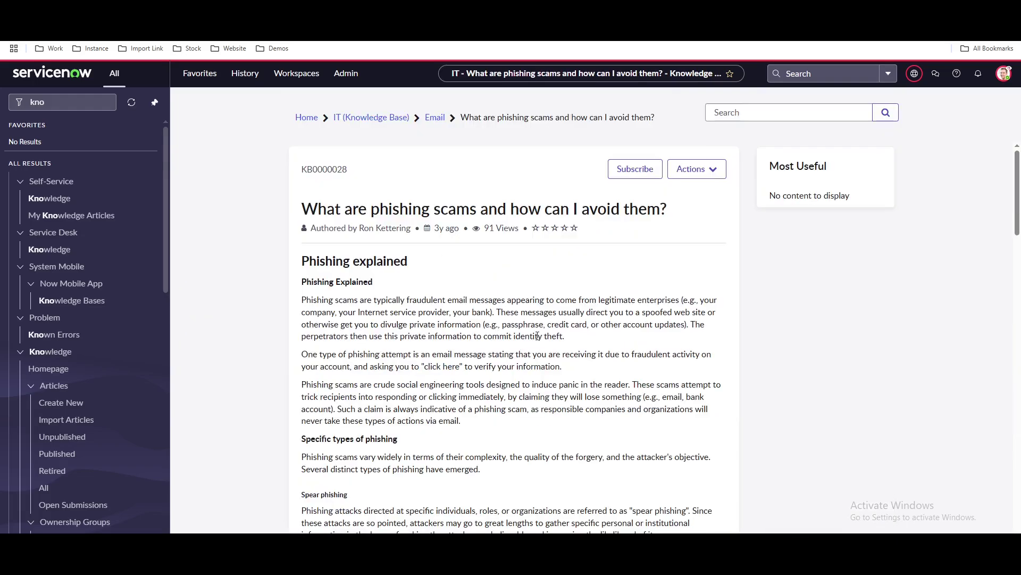
{"action": "scroll", "coordinate": [539, 333], "scroll_direction": "down", "scroll_amount": 5}
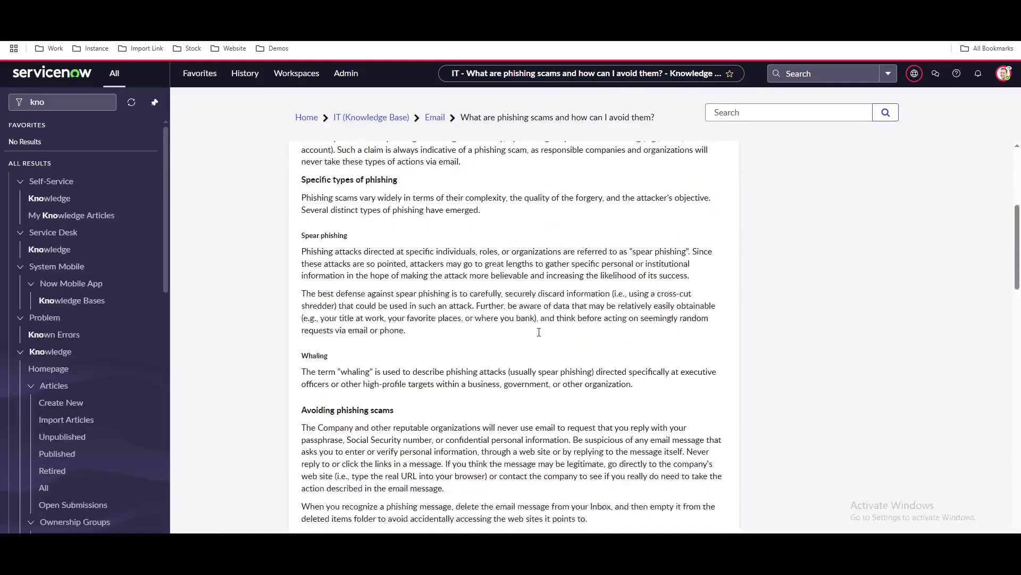
{"action": "scroll", "coordinate": [540, 335], "scroll_direction": "up", "scroll_amount": 3}
{"action": "scroll", "coordinate": [540, 337], "scroll_direction": "up", "scroll_amount": 2}
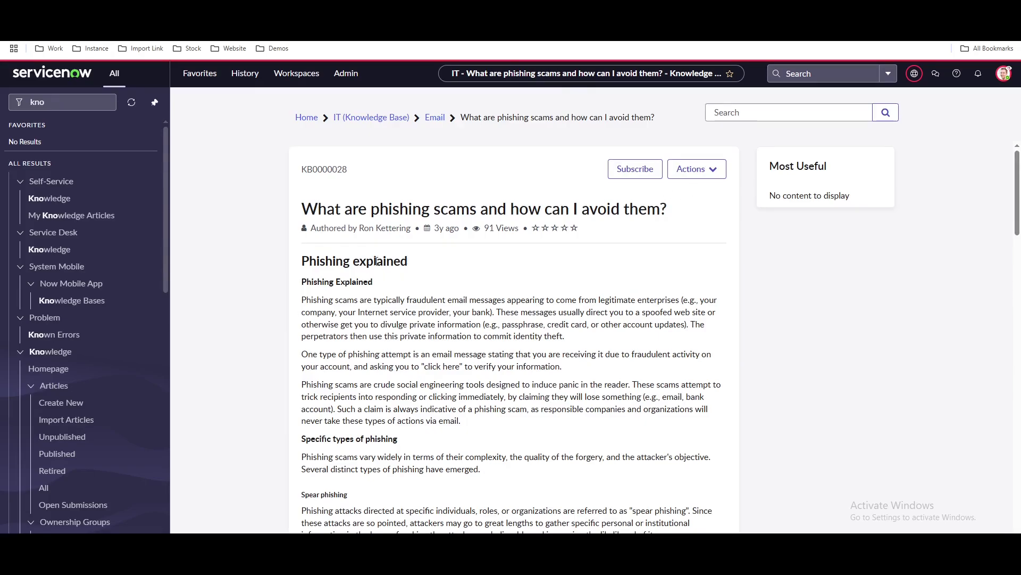
{"action": "scroll", "coordinate": [405, 420], "scroll_direction": "down", "scroll_amount": 5}
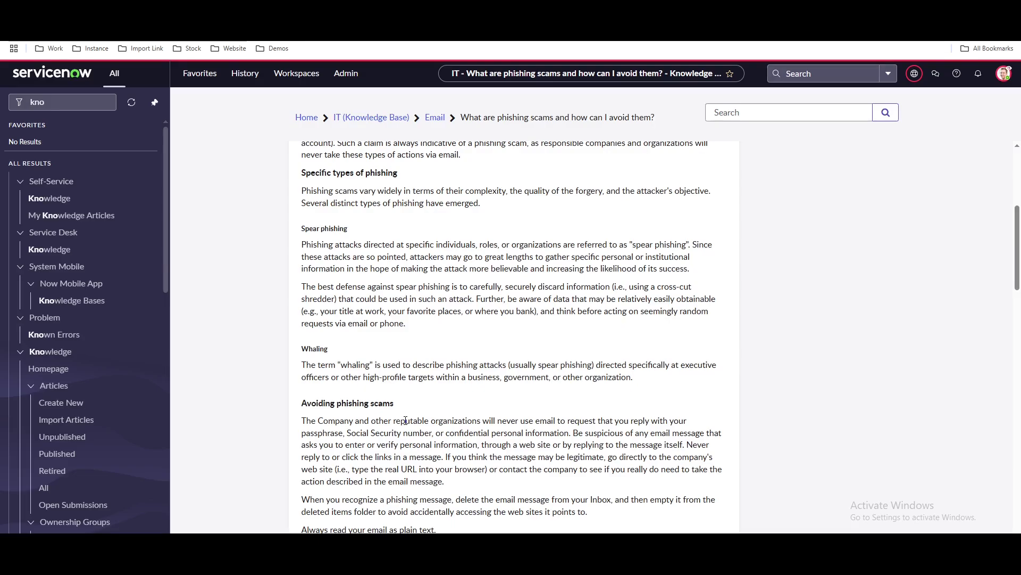
{"action": "scroll", "coordinate": [405, 420], "scroll_direction": "down", "scroll_amount": 10}
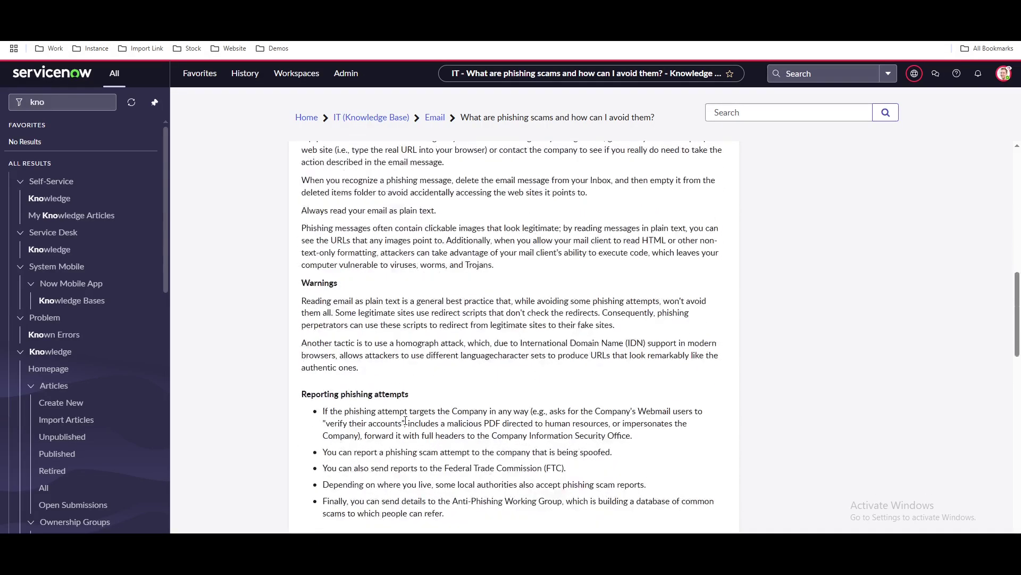
{"action": "scroll", "coordinate": [406, 421], "scroll_direction": "down", "scroll_amount": 7}
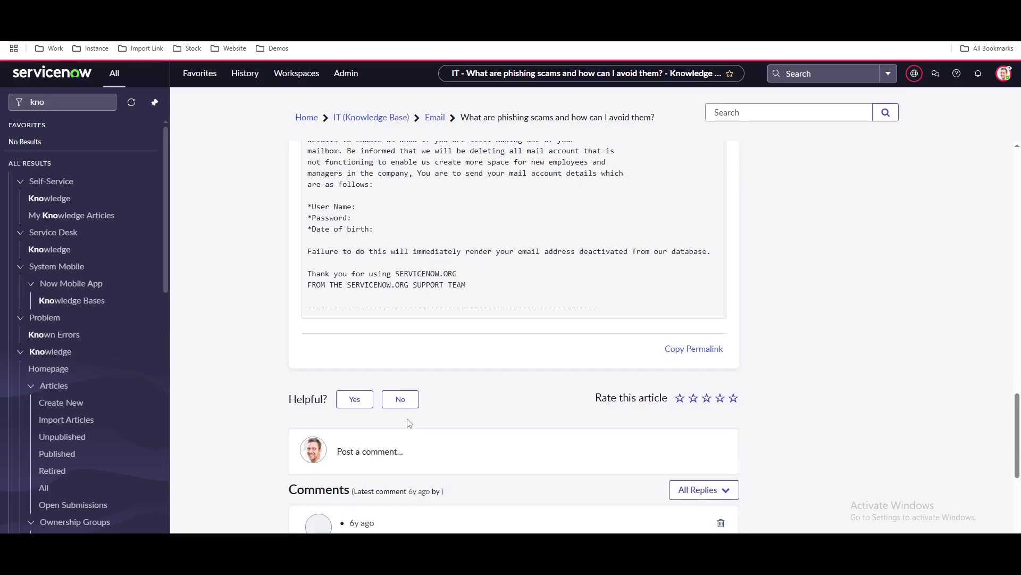
{"action": "scroll", "coordinate": [409, 423], "scroll_direction": "down", "scroll_amount": 1}
{"action": "scroll", "coordinate": [409, 423], "scroll_direction": "down", "scroll_amount": 1}
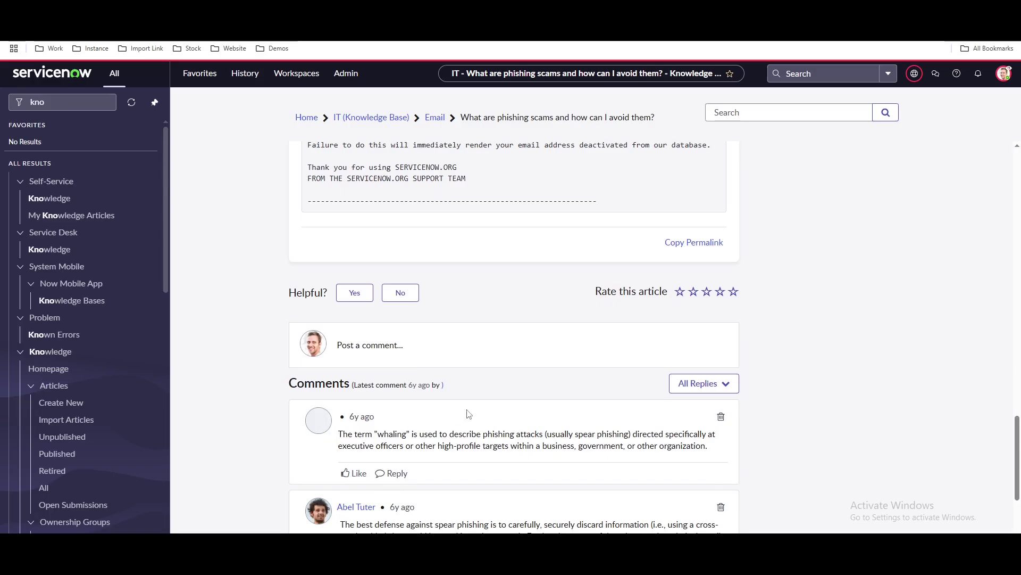
{"action": "scroll", "coordinate": [469, 414], "scroll_direction": "down", "scroll_amount": 2}
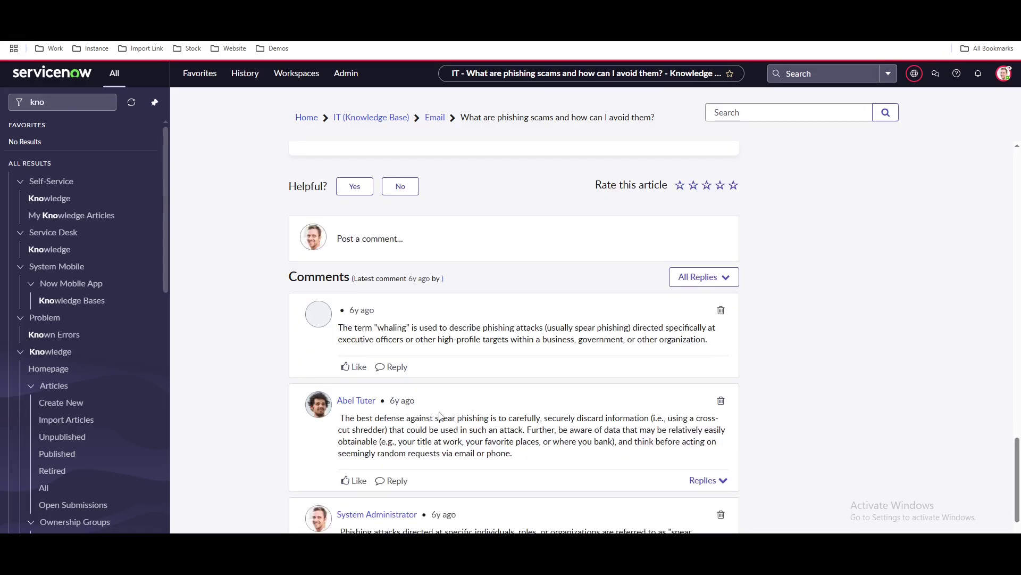
{"action": "scroll", "coordinate": [439, 415], "scroll_direction": "down", "scroll_amount": 2}
{"action": "scroll", "coordinate": [440, 415], "scroll_direction": "up", "scroll_amount": 3}
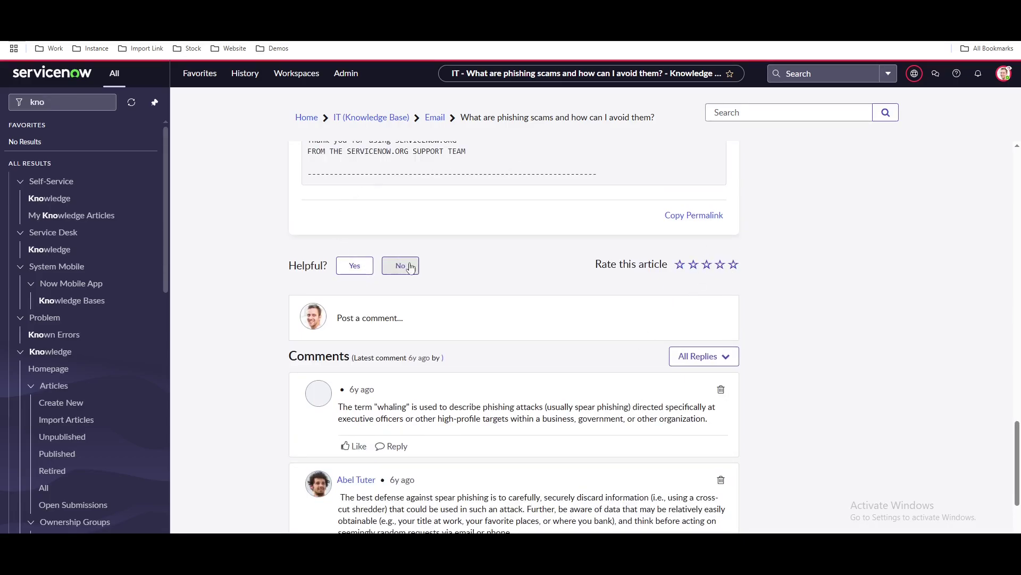
{"action": "scroll", "coordinate": [541, 305], "scroll_direction": "up", "scroll_amount": 1}
{"action": "scroll", "coordinate": [542, 305], "scroll_direction": "up", "scroll_amount": 10}
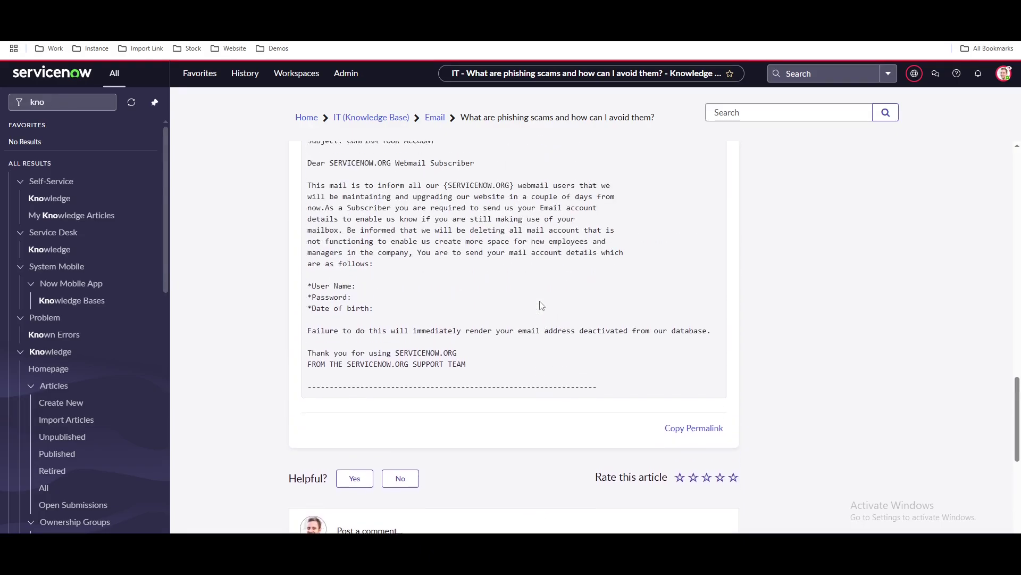
{"action": "scroll", "coordinate": [542, 305], "scroll_direction": "up", "scroll_amount": 10}
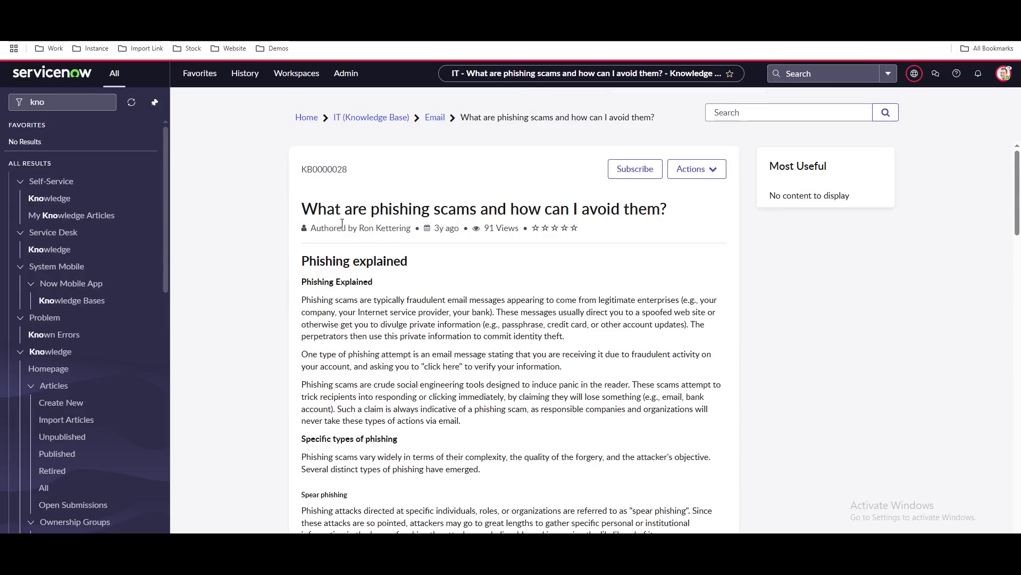
{"action": "mouse_move", "coordinate": [436, 225]}
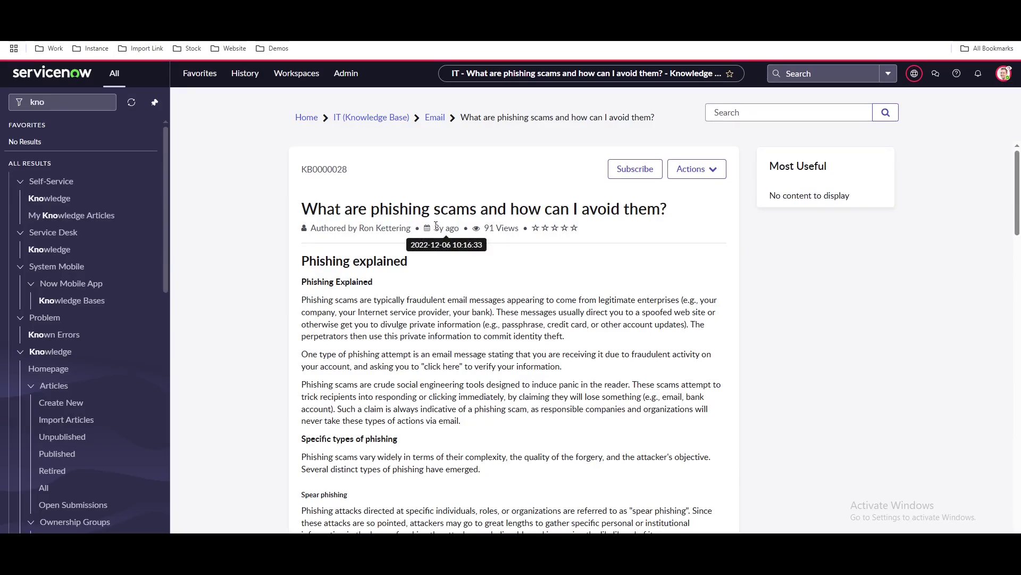
Open the Knowledge Bases list from Knowledge > Administration.
{"action": "left_click", "coordinate": [436, 226]}
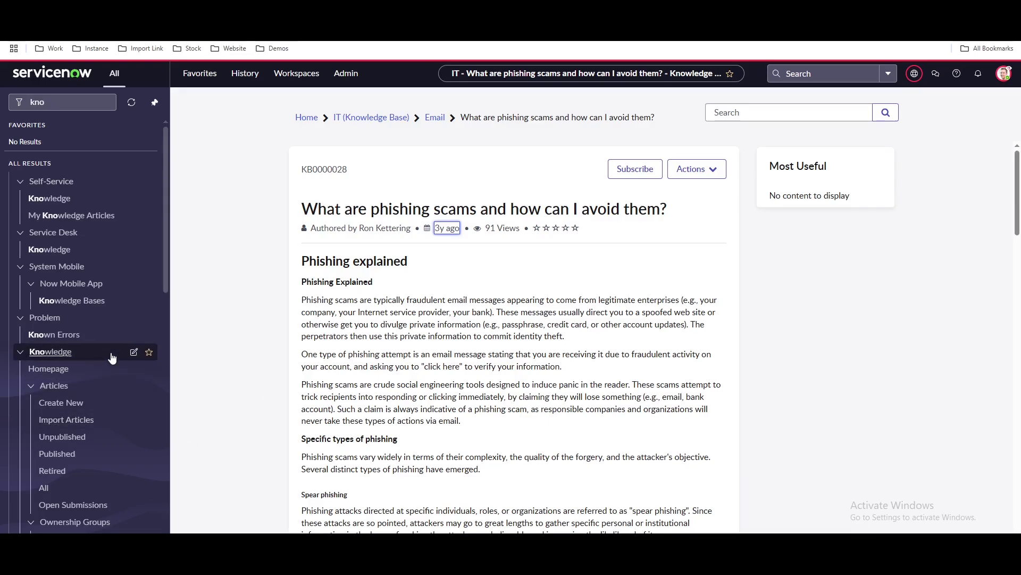
{"action": "scroll", "coordinate": [112, 356], "scroll_direction": "down", "scroll_amount": 5}
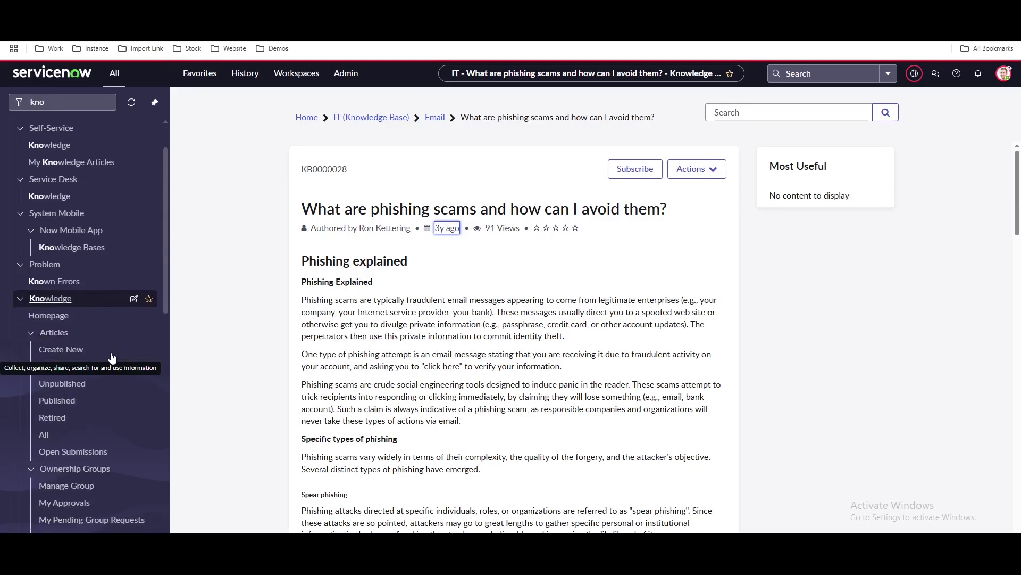
{"action": "scroll", "coordinate": [112, 357], "scroll_direction": "down", "scroll_amount": 2}
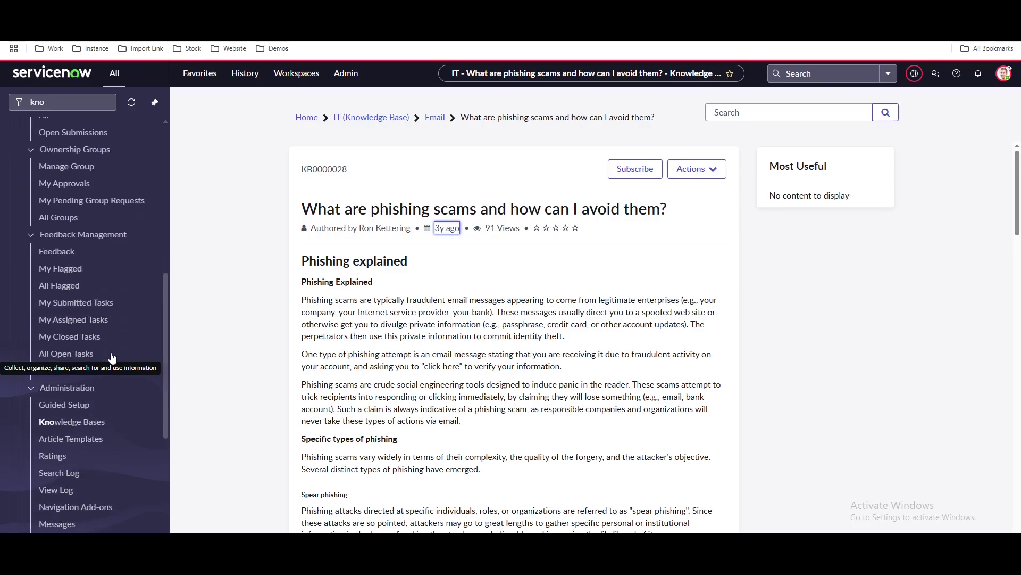
{"action": "left_click", "coordinate": [83, 427]}
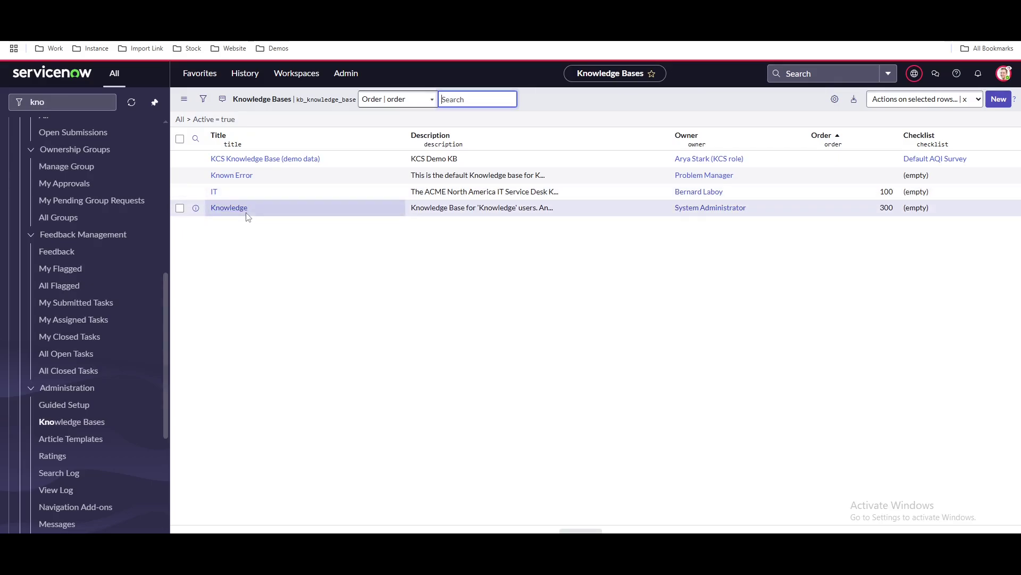
Open the IT knowledge base record and review its workflows and 42 related articles.
{"action": "left_click", "coordinate": [214, 193]}
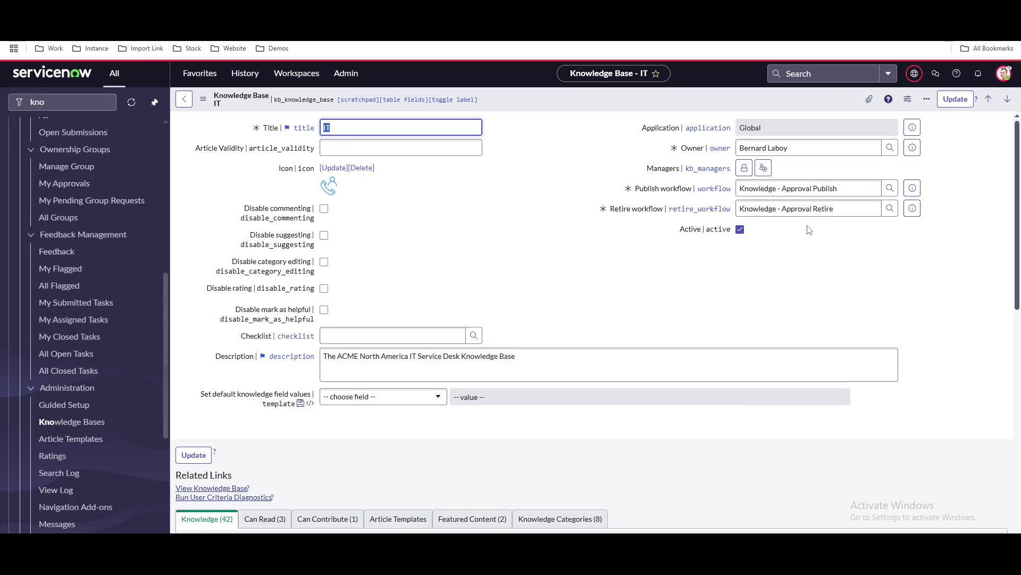
{"action": "scroll", "coordinate": [824, 285], "scroll_direction": "down", "scroll_amount": 3}
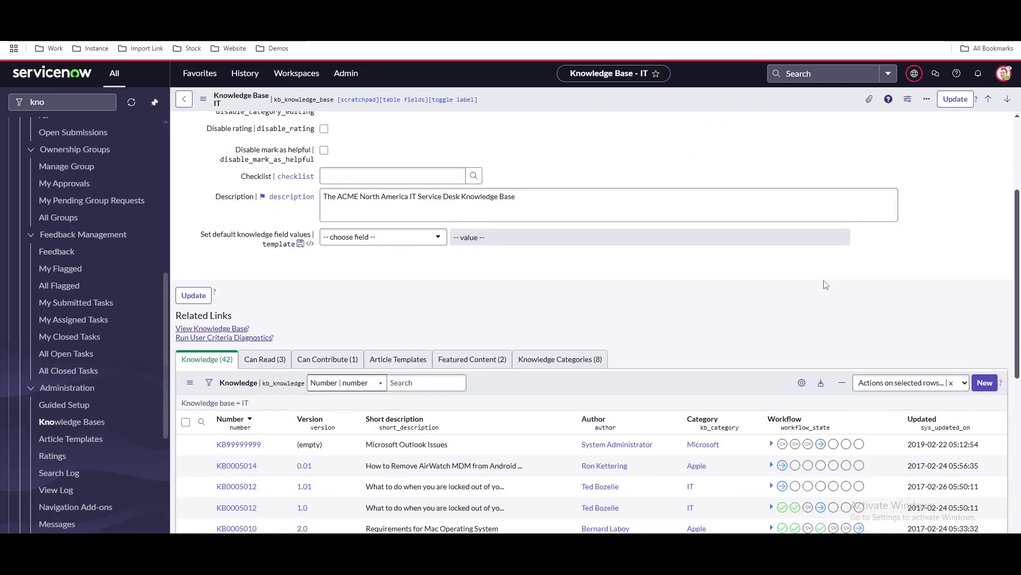
{"action": "scroll", "coordinate": [825, 285], "scroll_direction": "up", "scroll_amount": 1}
{"action": "scroll", "coordinate": [825, 285], "scroll_direction": "down", "scroll_amount": 1}
{"action": "mouse_move", "coordinate": [822, 447]}
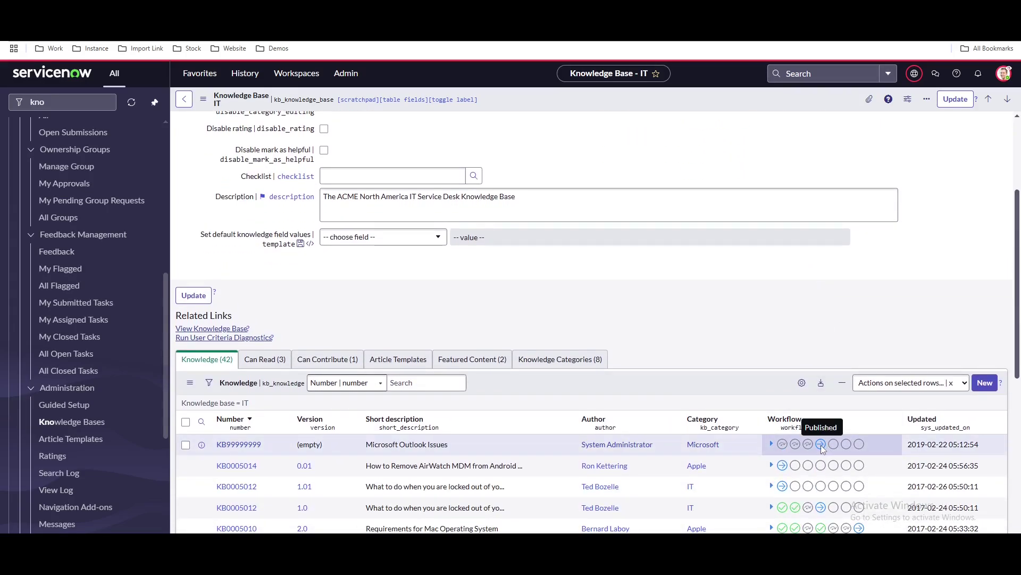
{"action": "scroll", "coordinate": [737, 333], "scroll_direction": "up", "scroll_amount": 3}
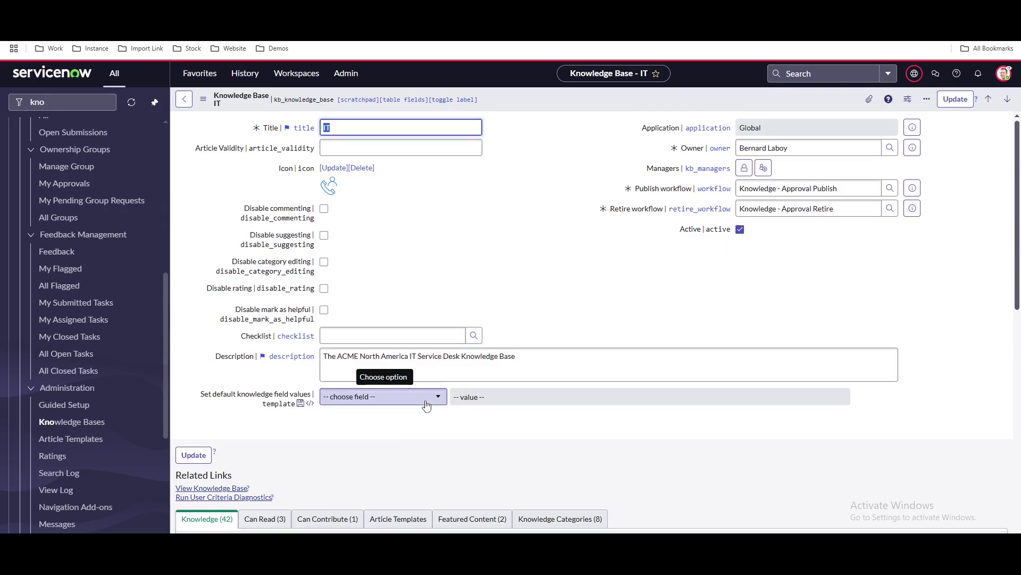
{"action": "scroll", "coordinate": [425, 406], "scroll_direction": "down", "scroll_amount": 1}
{"action": "scroll", "coordinate": [435, 408], "scroll_direction": "down", "scroll_amount": 1}
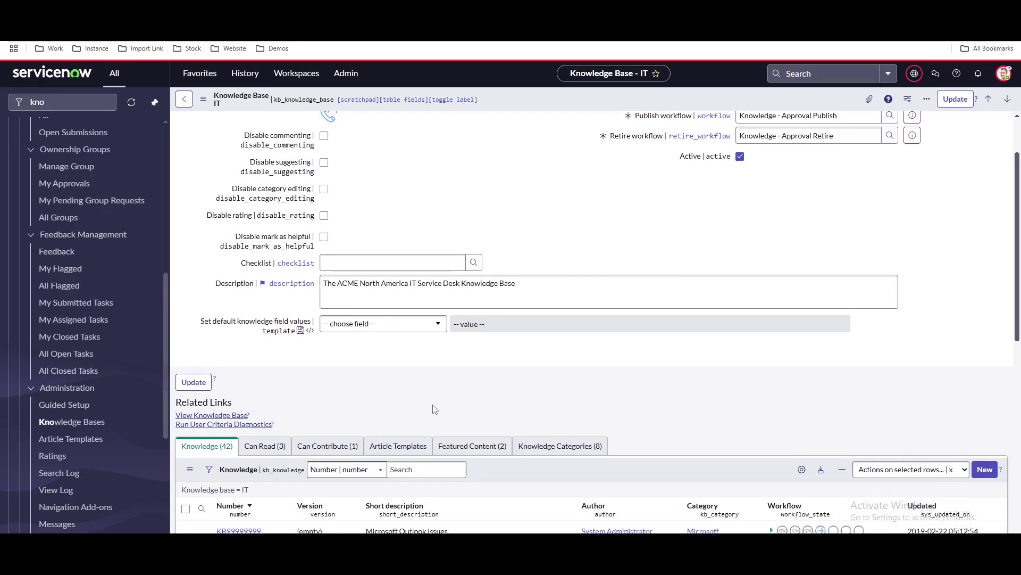
View the IT knowledge base's Can Read list and its eight Knowledge Categories.
{"action": "left_click", "coordinate": [256, 415]}
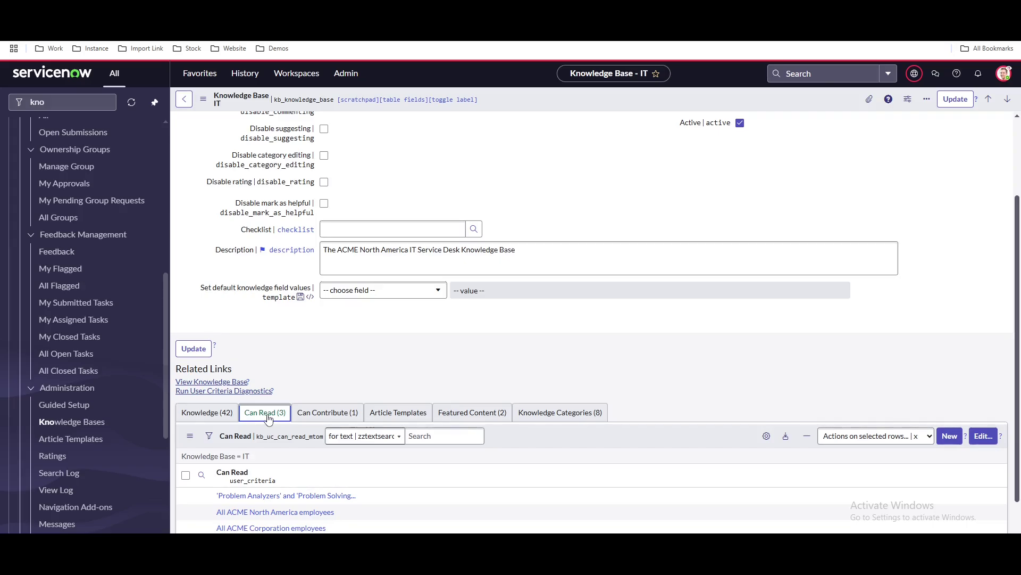
{"action": "scroll", "coordinate": [268, 420], "scroll_direction": "down", "scroll_amount": 1}
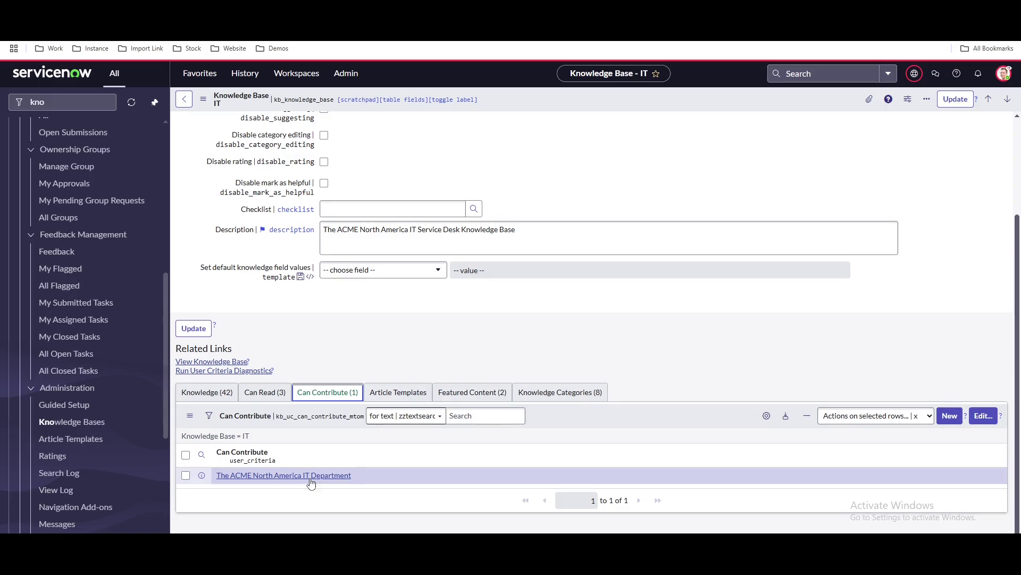
{"action": "left_click", "coordinate": [545, 397]}
{"action": "scroll", "coordinate": [298, 466], "scroll_direction": "down", "scroll_amount": 1}
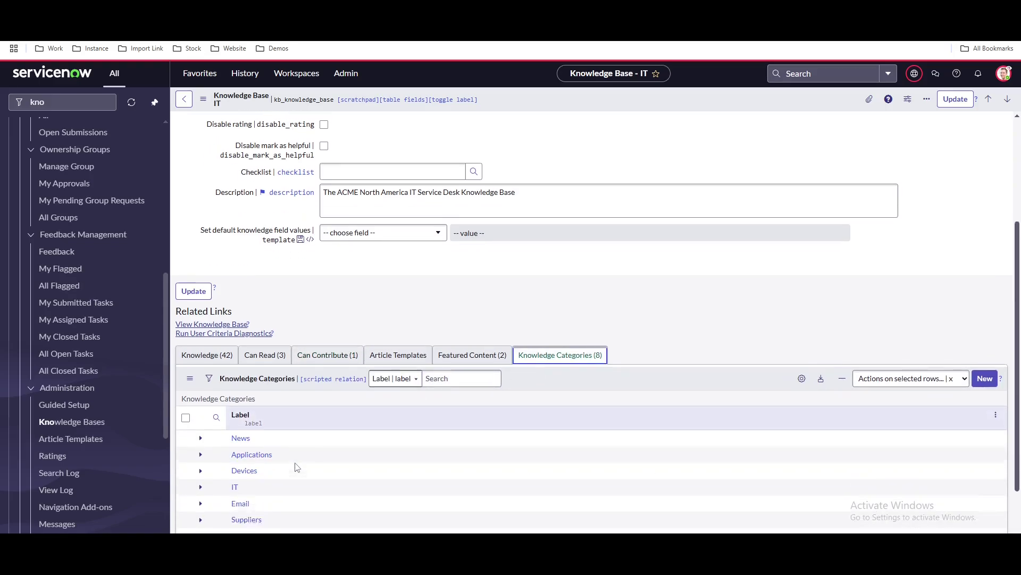
{"action": "scroll", "coordinate": [297, 467], "scroll_direction": "down", "scroll_amount": 2}
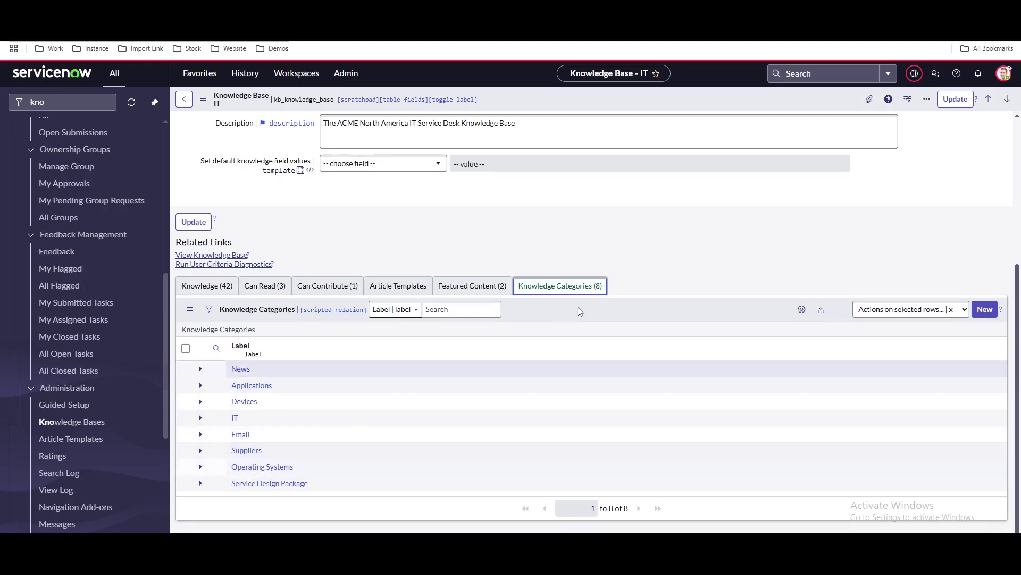
{"action": "scroll", "coordinate": [553, 303], "scroll_direction": "up", "scroll_amount": 5}
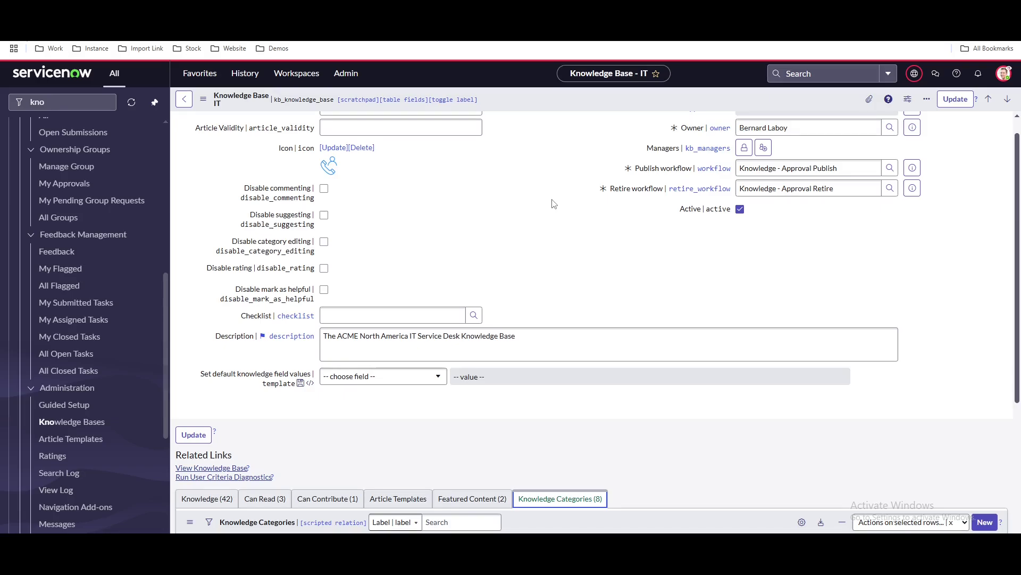
{"action": "scroll", "coordinate": [553, 204], "scroll_direction": "up", "scroll_amount": 1}
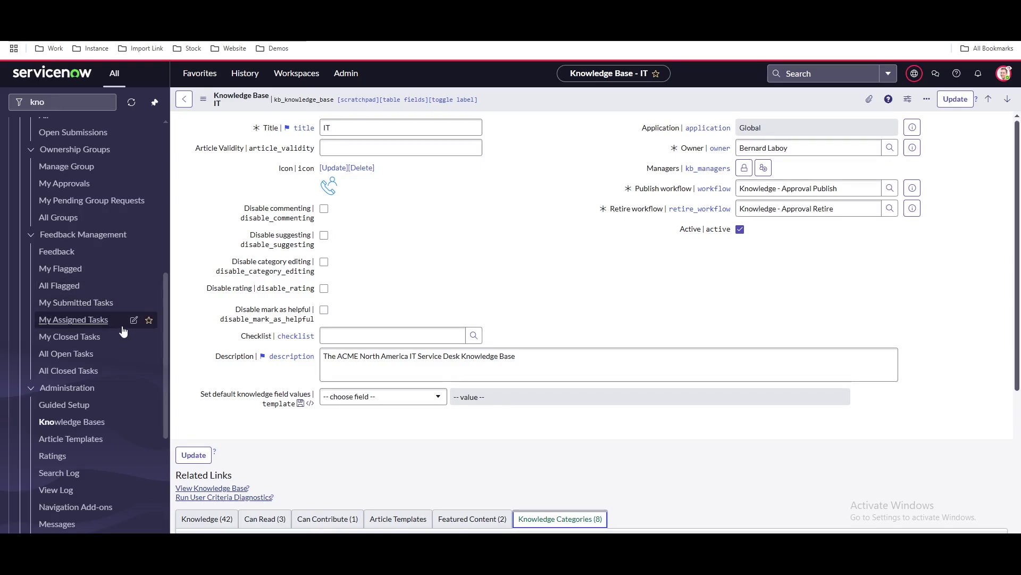
{"action": "scroll", "coordinate": [122, 327], "scroll_direction": "up", "scroll_amount": 2}
{"action": "scroll", "coordinate": [121, 330], "scroll_direction": "up", "scroll_amount": 2}
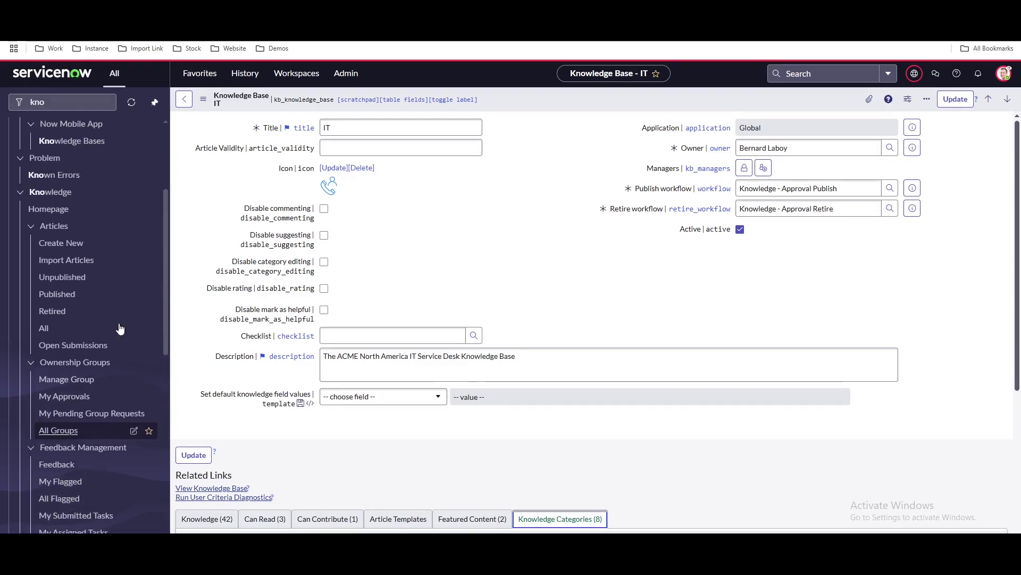
Create a new knowledge article from the Standard template.
{"action": "left_click", "coordinate": [86, 248]}
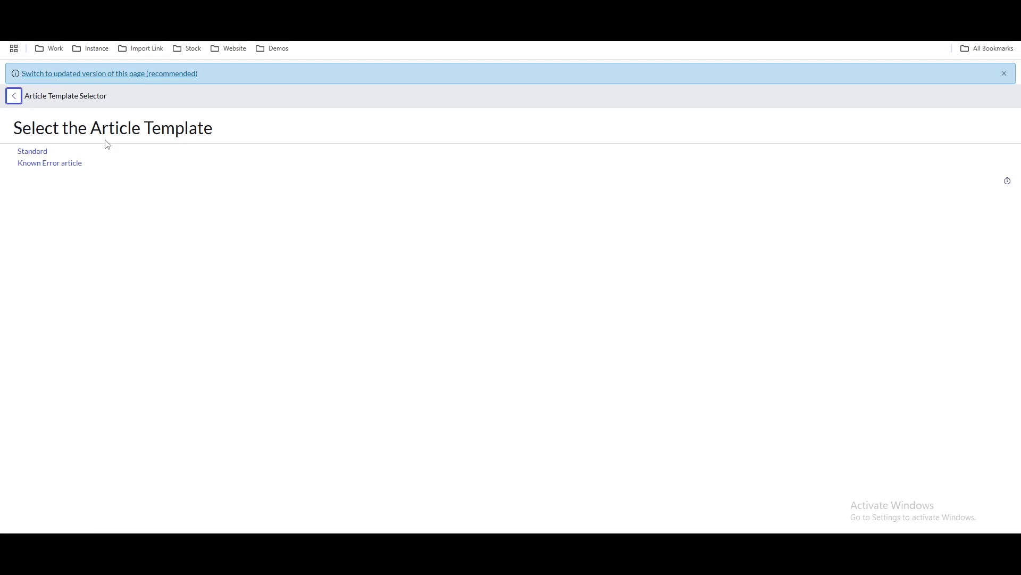
{"action": "left_click", "coordinate": [38, 152]}
{"action": "left_click", "coordinate": [45, 156]}
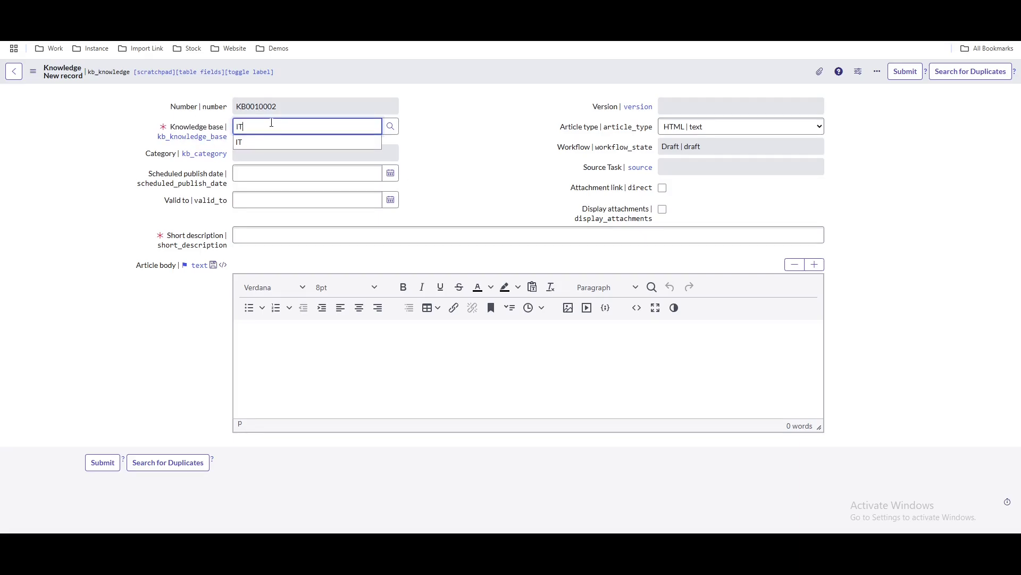
Set knowledge base IT, short description 'Computer not working', and body 'Restart the compuet'.
{"action": "left_click", "coordinate": [269, 141]}
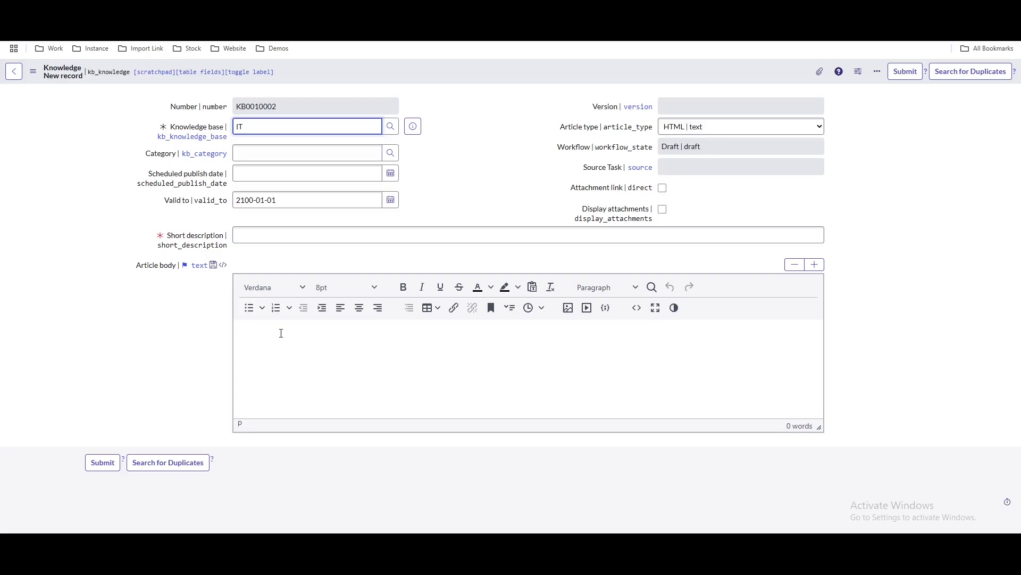
{"action": "left_click", "coordinate": [337, 238]}
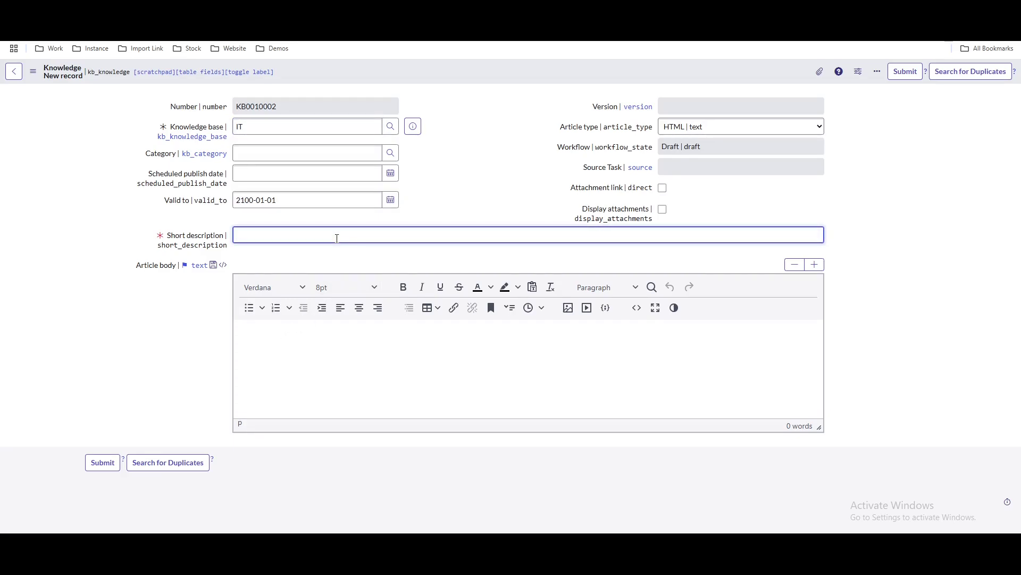
{"action": "type", "text": "Comp"}
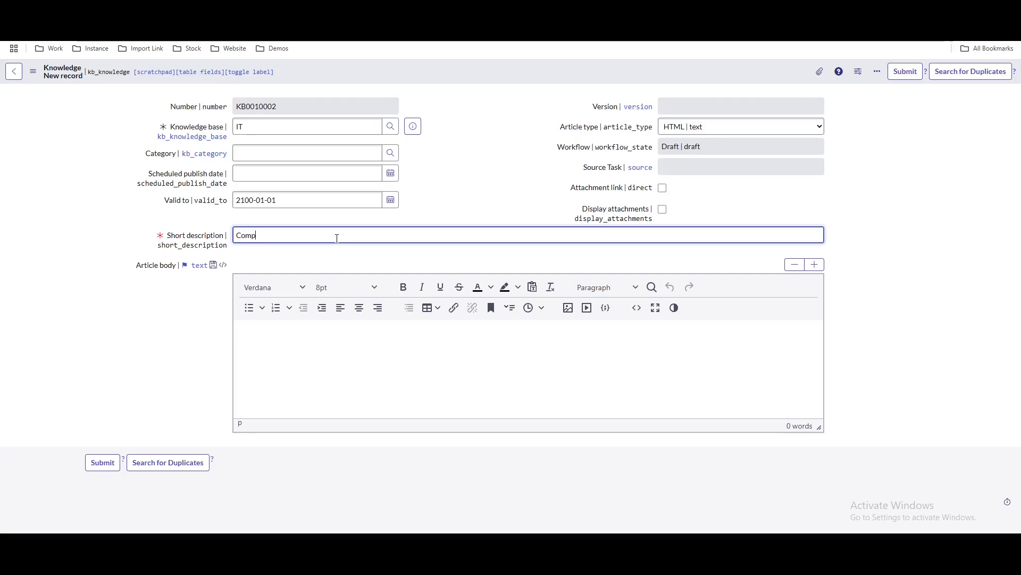
{"action": "type", "text": "uter not working"}
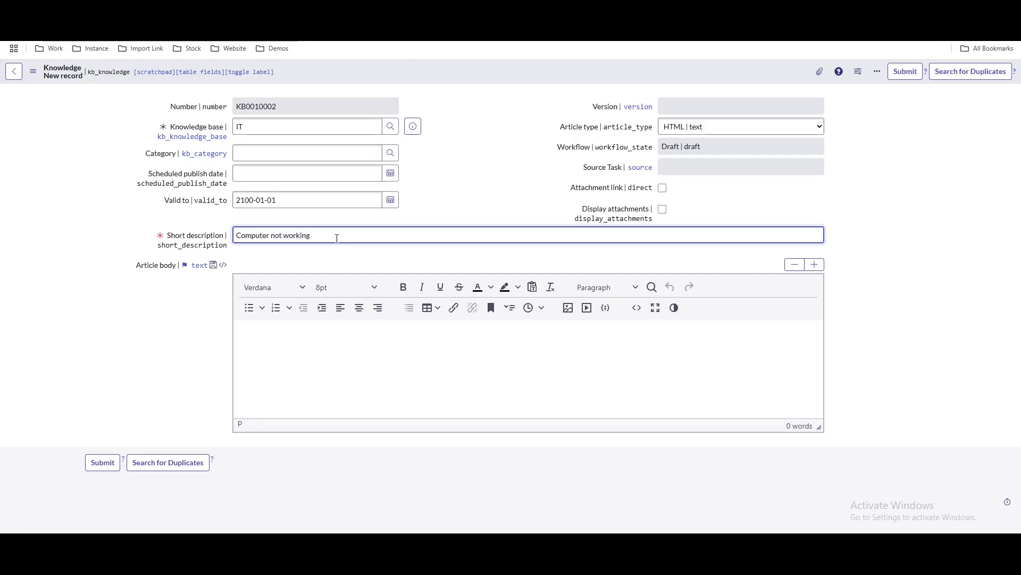
{"action": "left_click", "coordinate": [302, 337]}
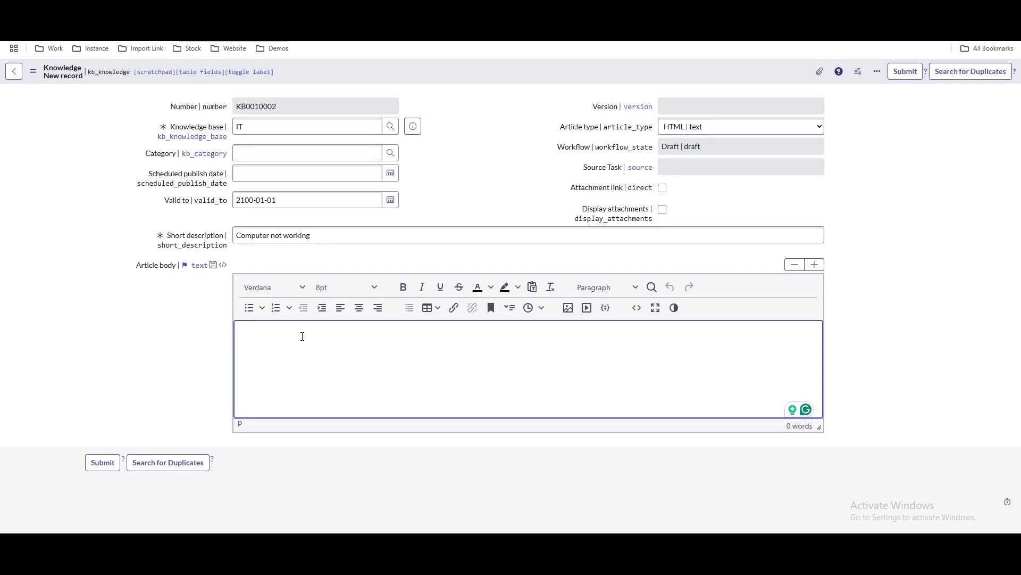
{"action": "type", "text": "Ret"}
{"action": "key", "text": "BackSpace"}
{"action": "type", "text": "estart the compuet"}
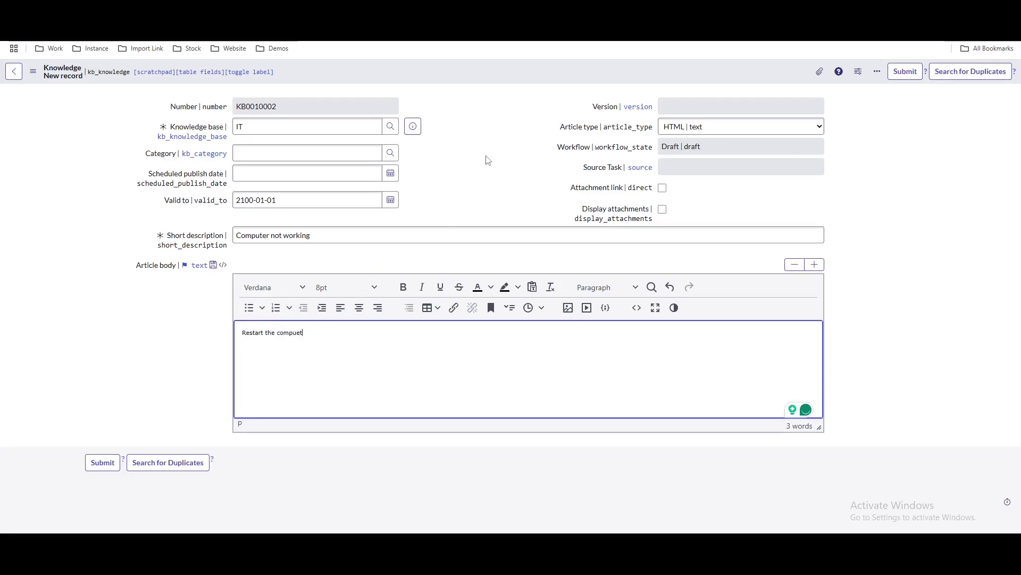
{"action": "left_click", "coordinate": [487, 161]}
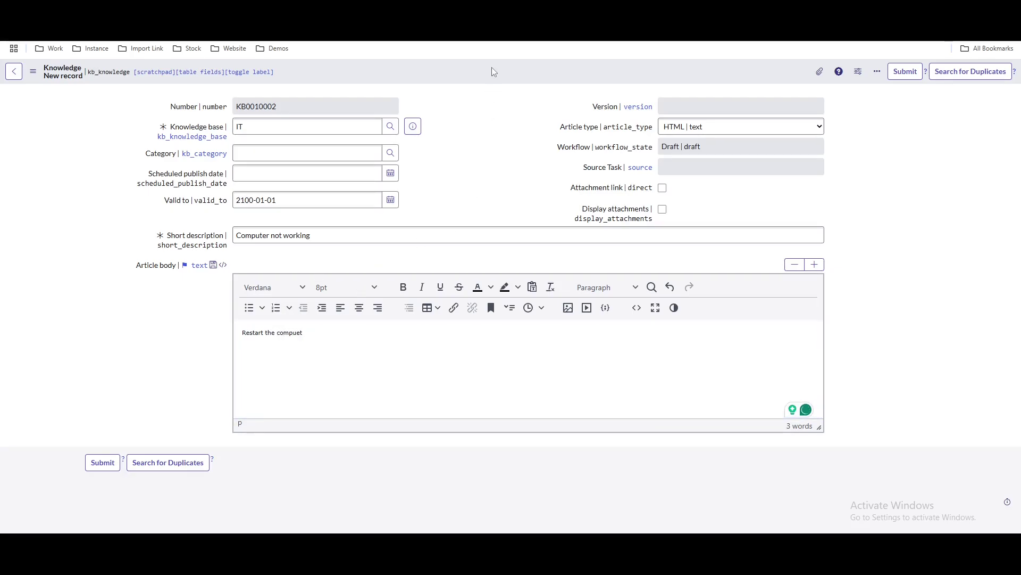
Save draft KB0010002, show technical field names, and view the Article Versions list.
{"action": "right_click", "coordinate": [498, 71]}
{"action": "left_click", "coordinate": [509, 85]}
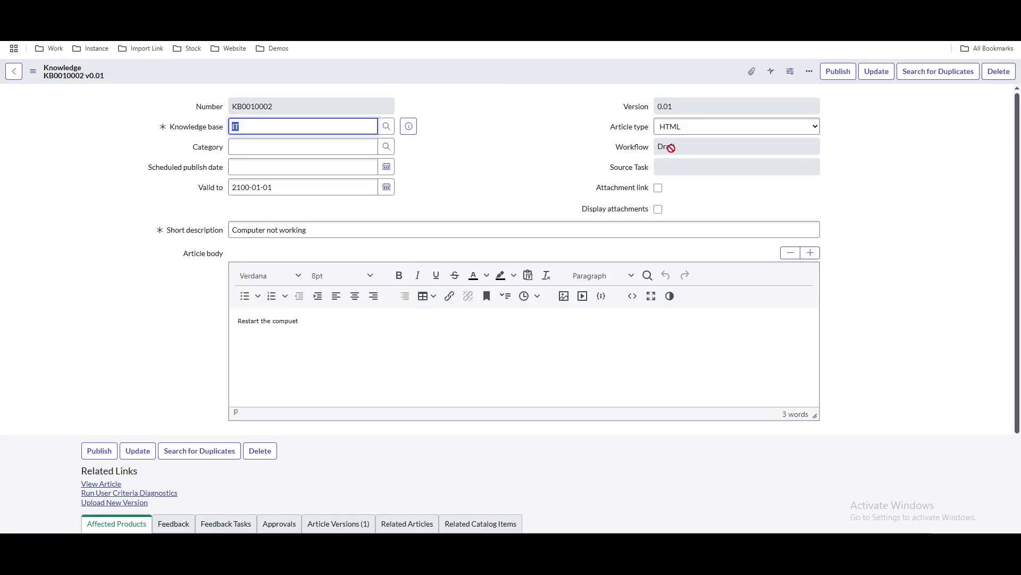
{"action": "key", "text": "ctrl+shift+2"}
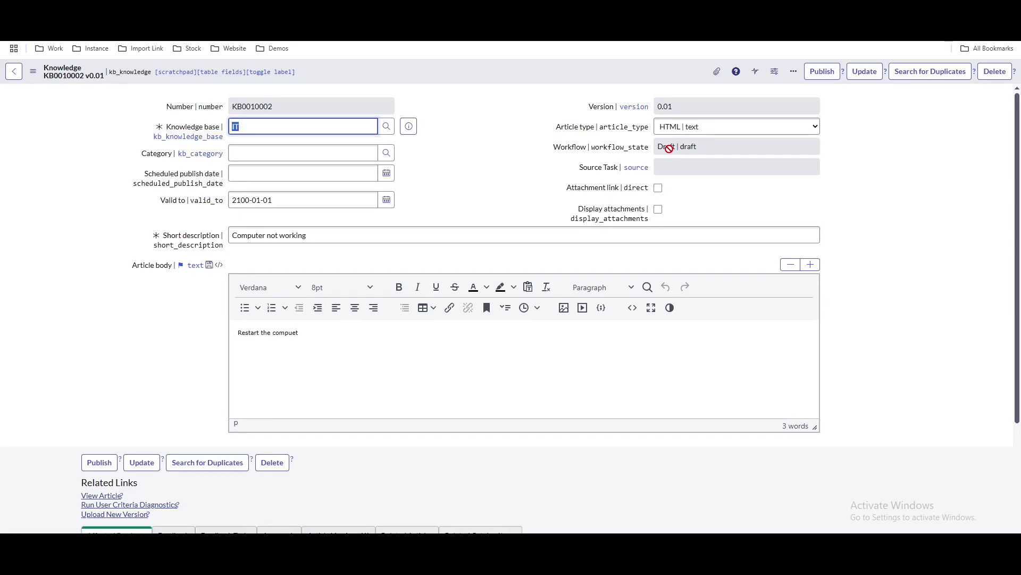
{"action": "scroll", "coordinate": [669, 148], "scroll_direction": "down", "scroll_amount": 2}
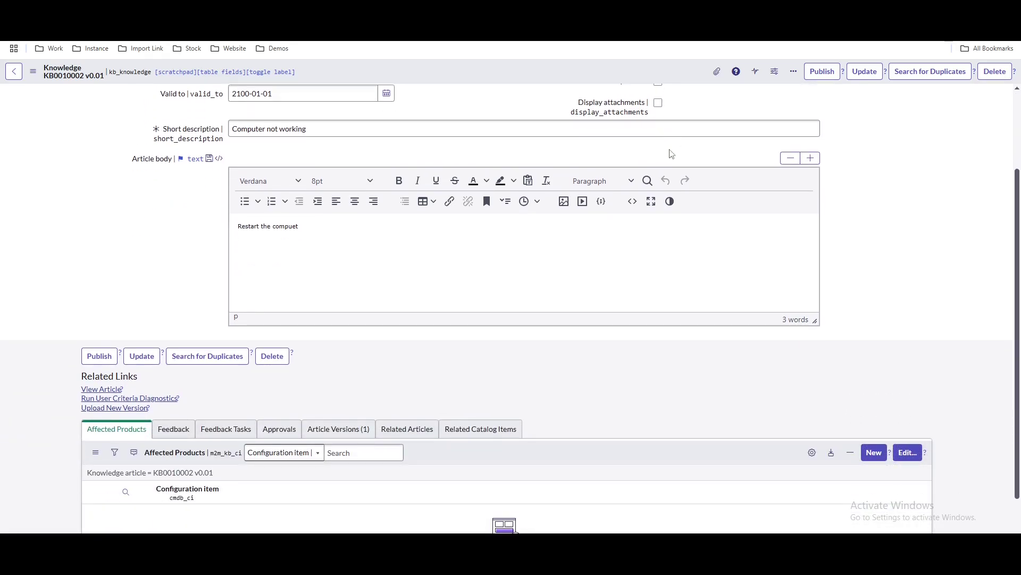
{"action": "left_click", "coordinate": [331, 435]}
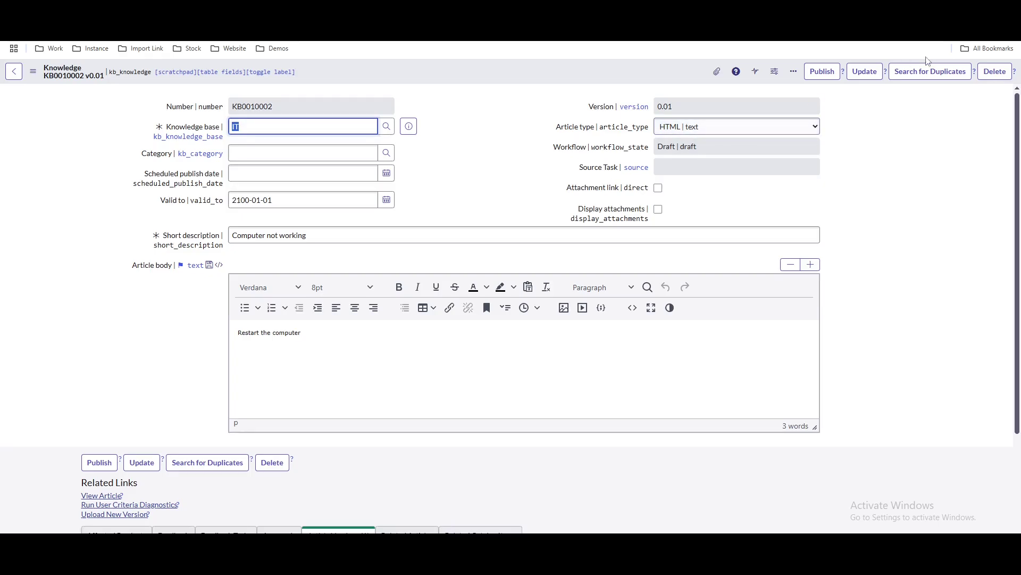
Submit the article for publishing and confirm it is now version 0.02.
{"action": "left_click", "coordinate": [822, 71]}
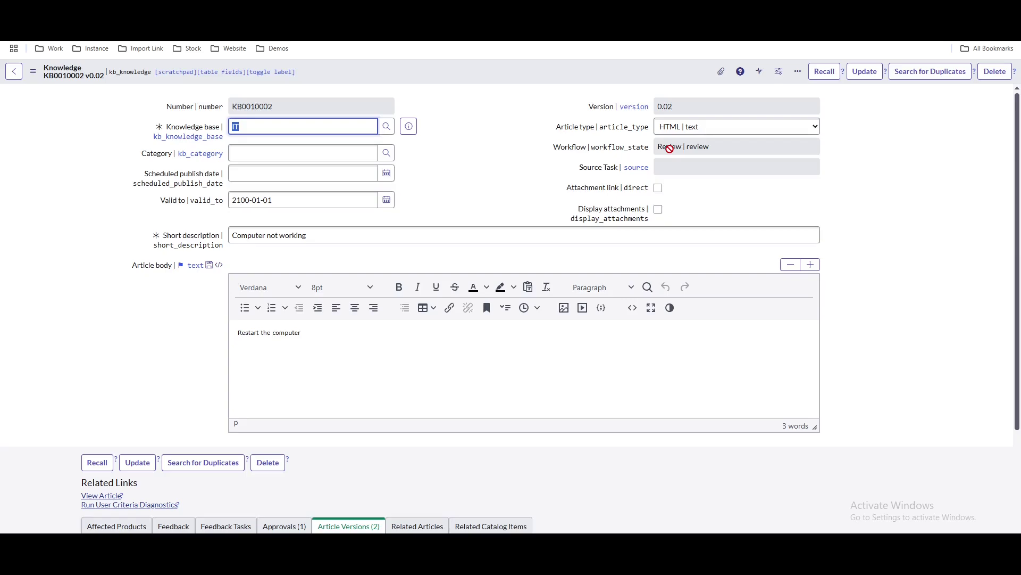
{"action": "scroll", "coordinate": [486, 200], "scroll_direction": "down", "scroll_amount": 3}
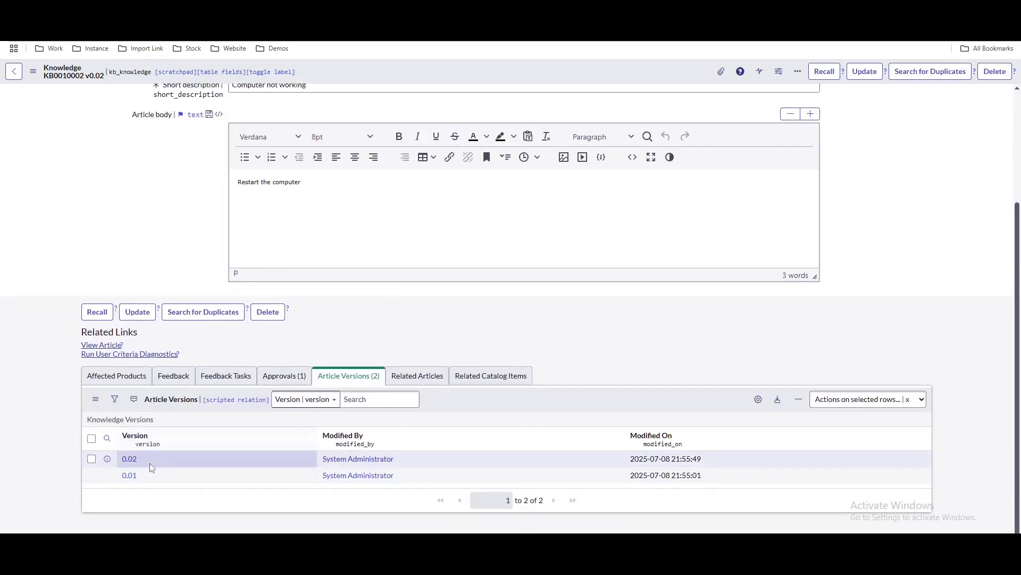
{"action": "left_click_drag", "start_coordinate": [144, 459], "coordinate": [122, 460]}
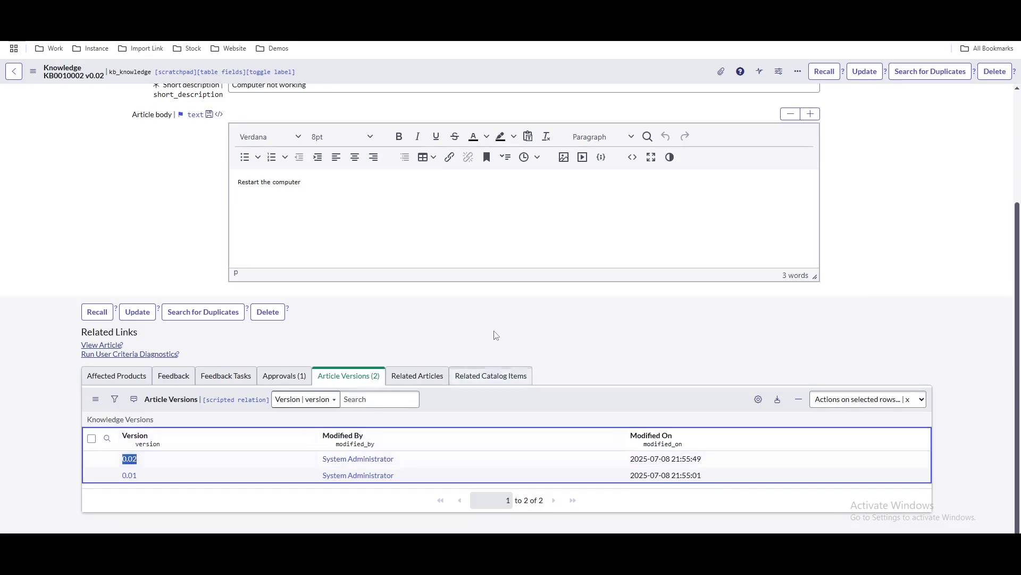
{"action": "scroll", "coordinate": [449, 341], "scroll_direction": "up", "scroll_amount": 2}
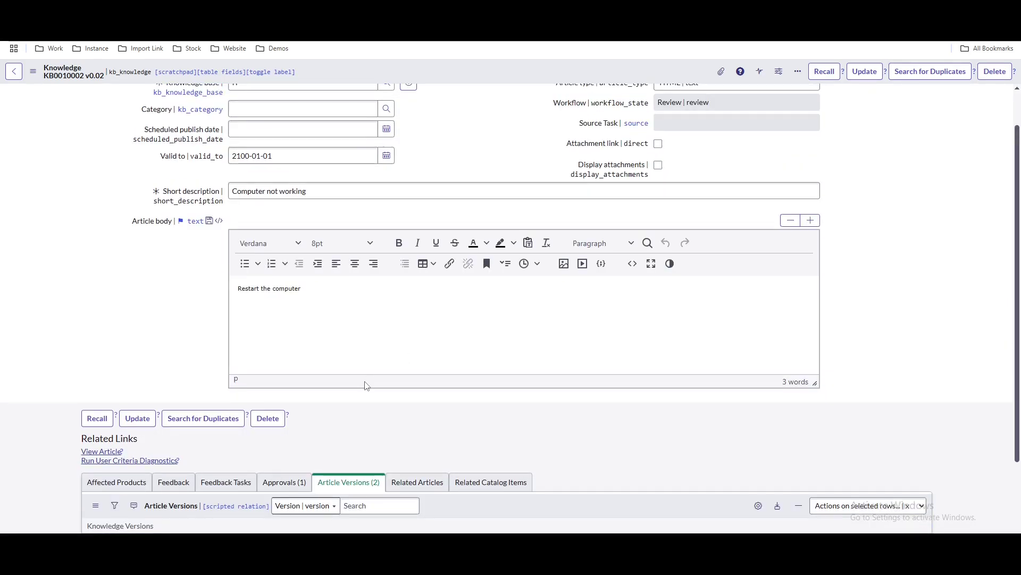
Check the requested approval and the IT base's Knowledge - Approval Publish workflow.
{"action": "left_click", "coordinate": [284, 482]}
{"action": "scroll", "coordinate": [456, 422], "scroll_direction": "down", "scroll_amount": 2}
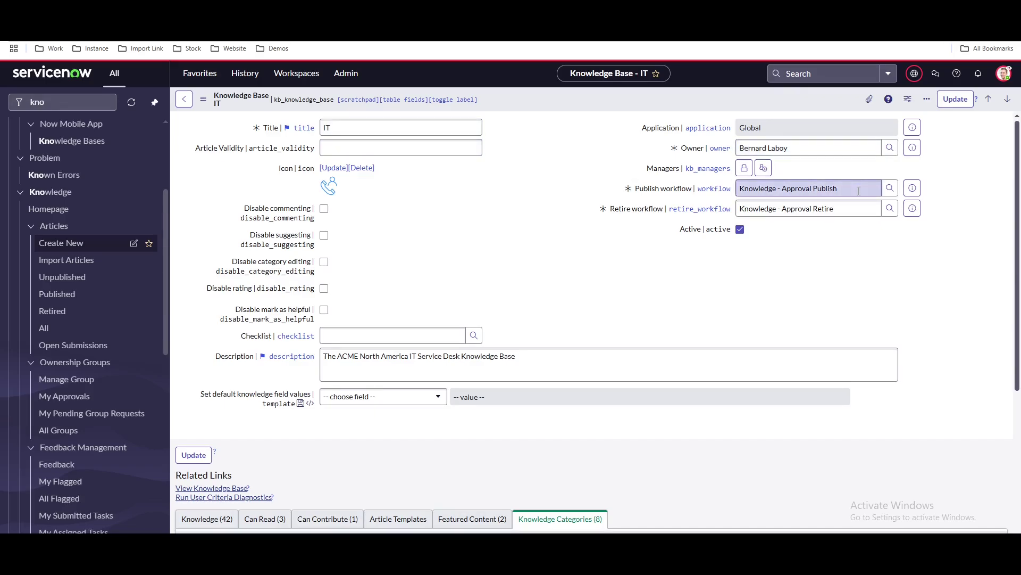
{"action": "left_click_drag", "start_coordinate": [838, 189], "coordinate": [743, 189]}
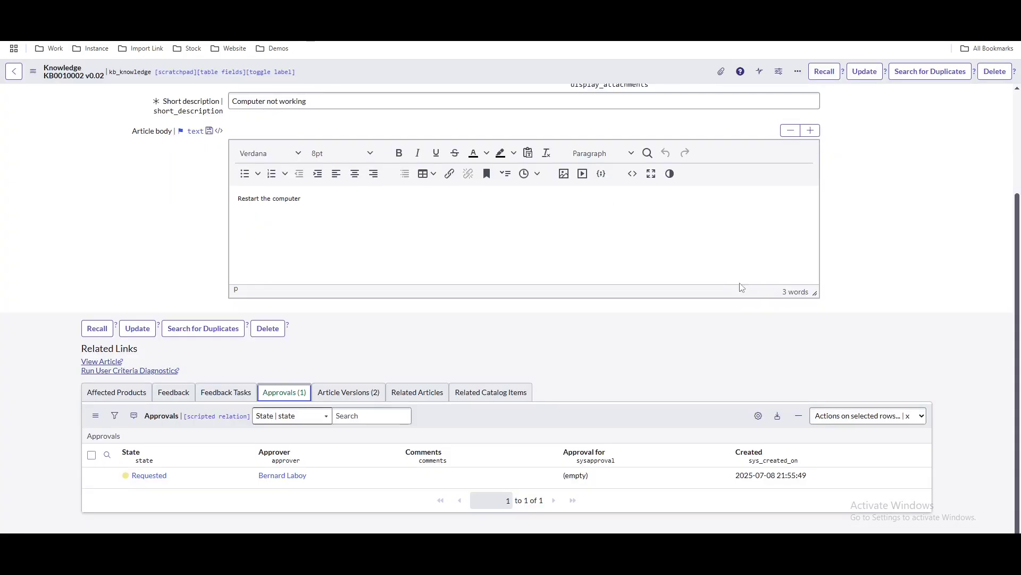
Approve the requested approval so KB0010002 is published as version 1.0.
{"action": "scroll", "coordinate": [958, 266], "scroll_direction": "up", "scroll_amount": 3}
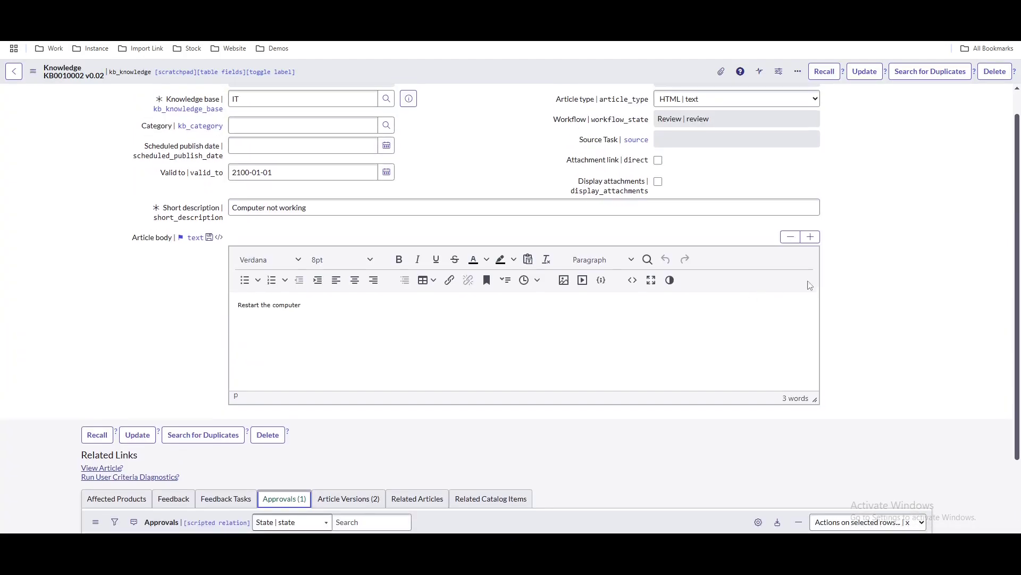
{"action": "scroll", "coordinate": [959, 265], "scroll_direction": "down", "scroll_amount": 2}
{"action": "scroll", "coordinate": [959, 265], "scroll_direction": "down", "scroll_amount": 1}
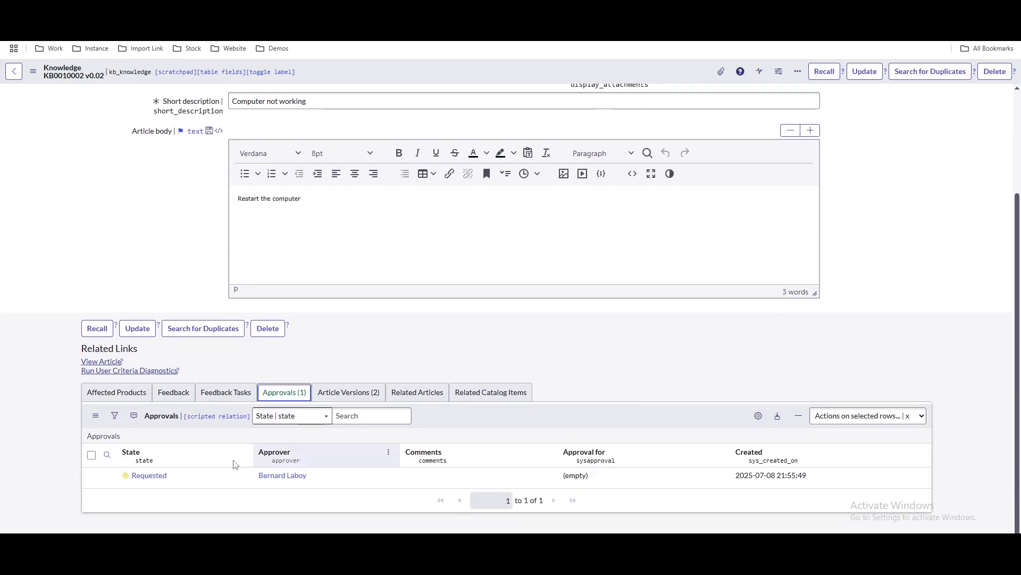
{"action": "right_click", "coordinate": [189, 477]}
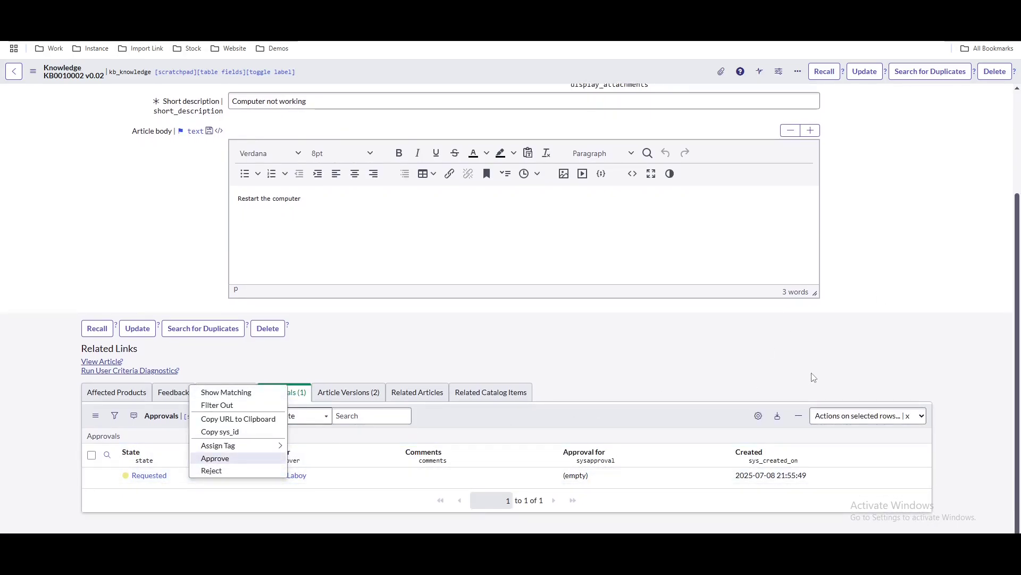
{"action": "scroll", "coordinate": [814, 377], "scroll_direction": "up", "scroll_amount": 3}
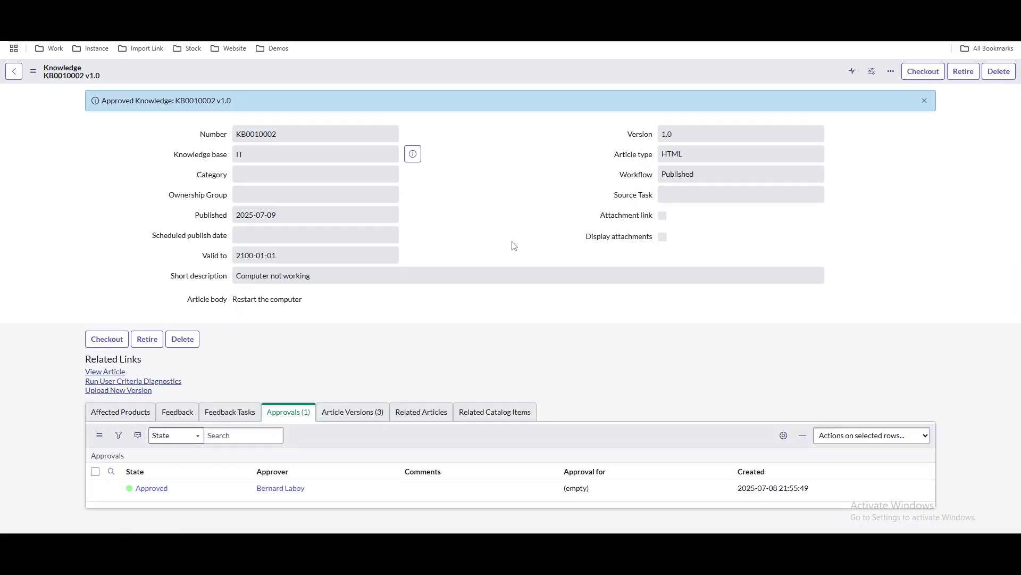
Review the three article versions, then view KB0010002 'Computer not working' in the reader.
{"action": "left_click", "coordinate": [362, 415]}
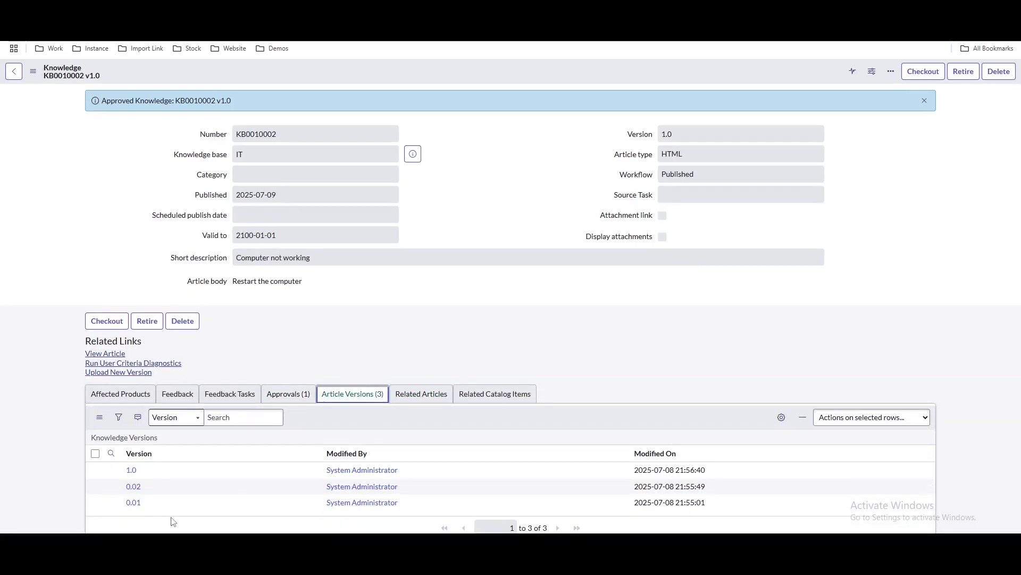
{"action": "double_click", "coordinate": [140, 506]}
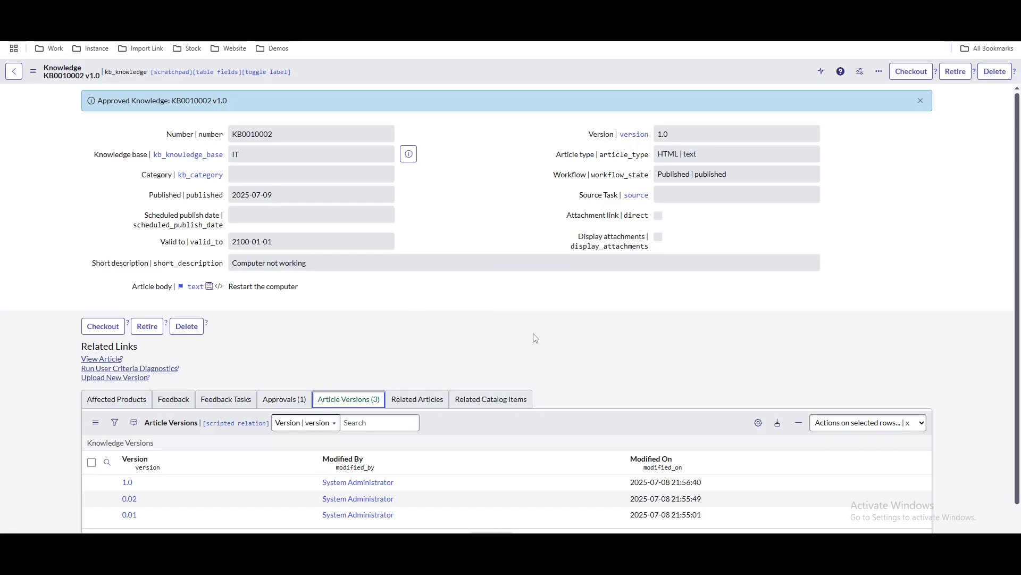
{"action": "left_click", "coordinate": [104, 360]}
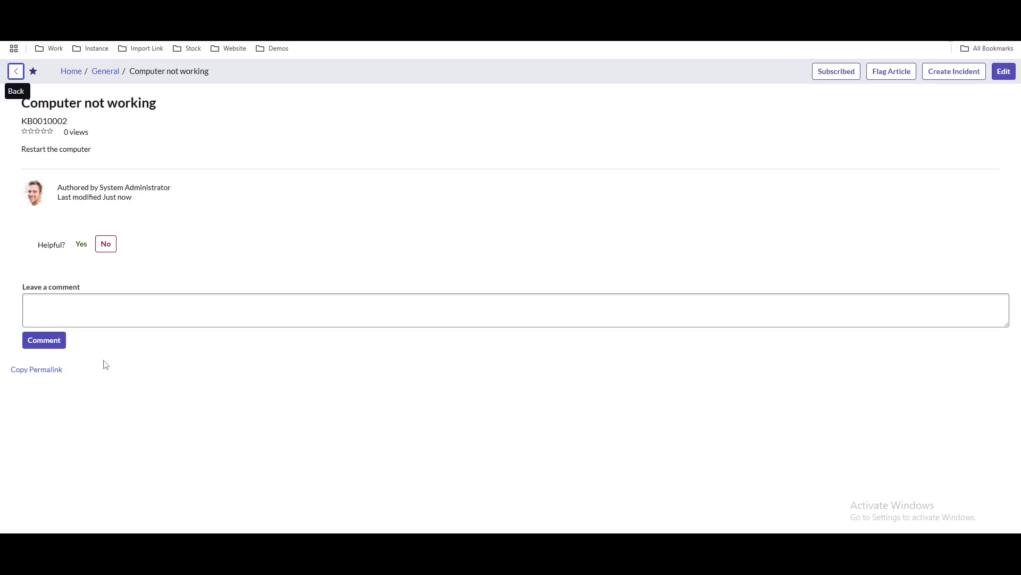
{"action": "left_click_drag", "start_coordinate": [37, 103], "coordinate": [165, 110]}
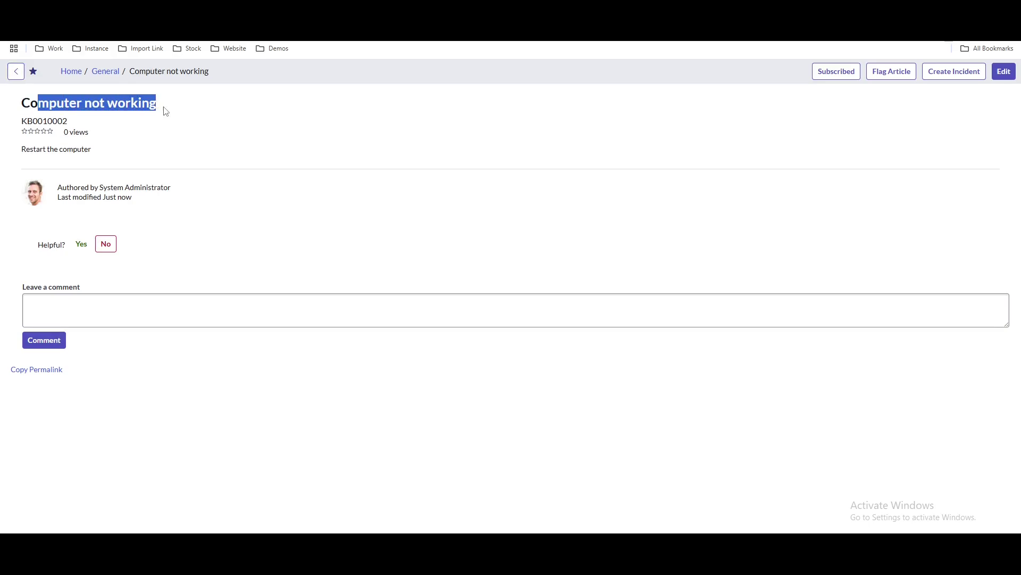
Post the comment 'ok' on the Computer not working article.
{"action": "left_click_drag", "start_coordinate": [21, 150], "coordinate": [92, 150]}
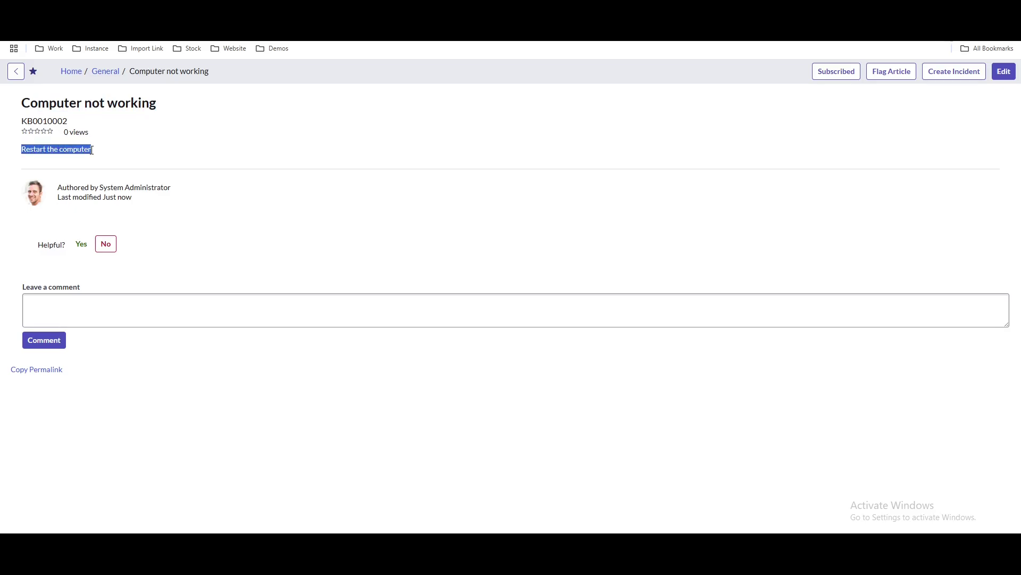
{"action": "left_click", "coordinate": [112, 307]}
{"action": "type", "text": "ok"}
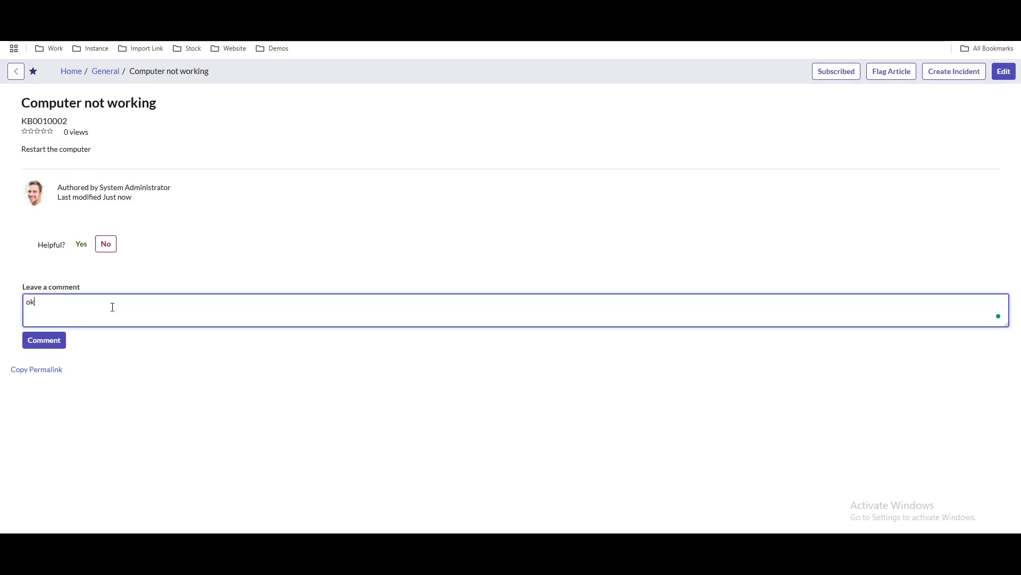
{"action": "left_click", "coordinate": [49, 343]}
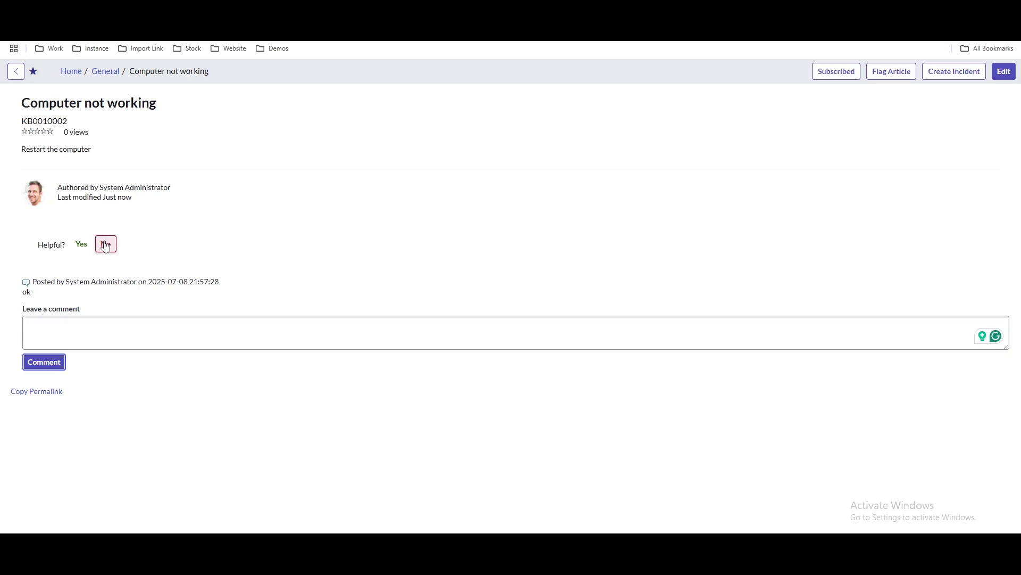
Vote the article helpful, getting a Thank you confirmation.
{"action": "key", "text": "ctrl+Tab"}
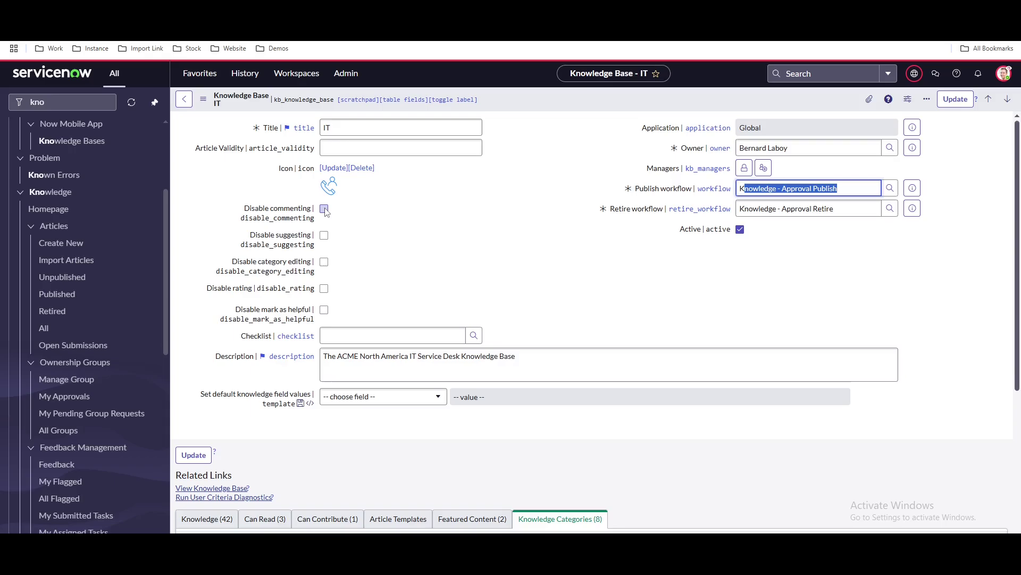
{"action": "key", "text": "ctrl+Tab"}
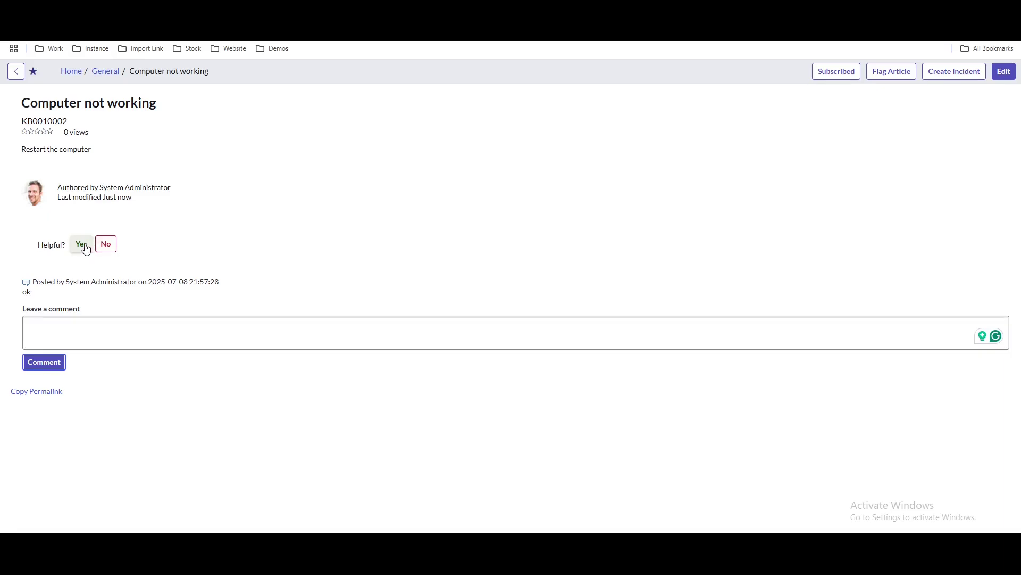
{"action": "left_click", "coordinate": [105, 244]}
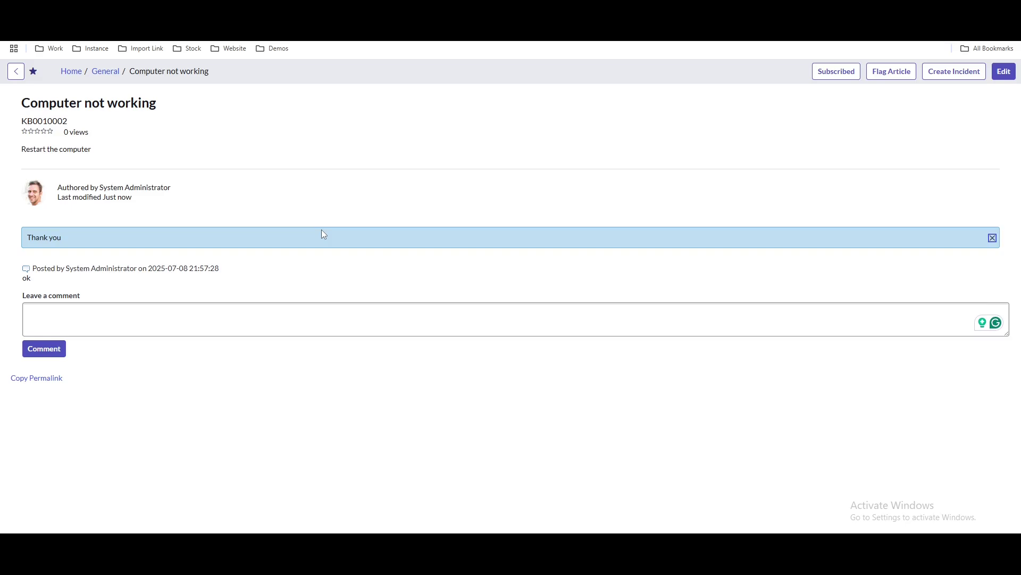
Flag the article with reason 'information is incomplete' and return to the KB0010002 v1.0 record.
{"action": "left_click", "coordinate": [884, 74]}
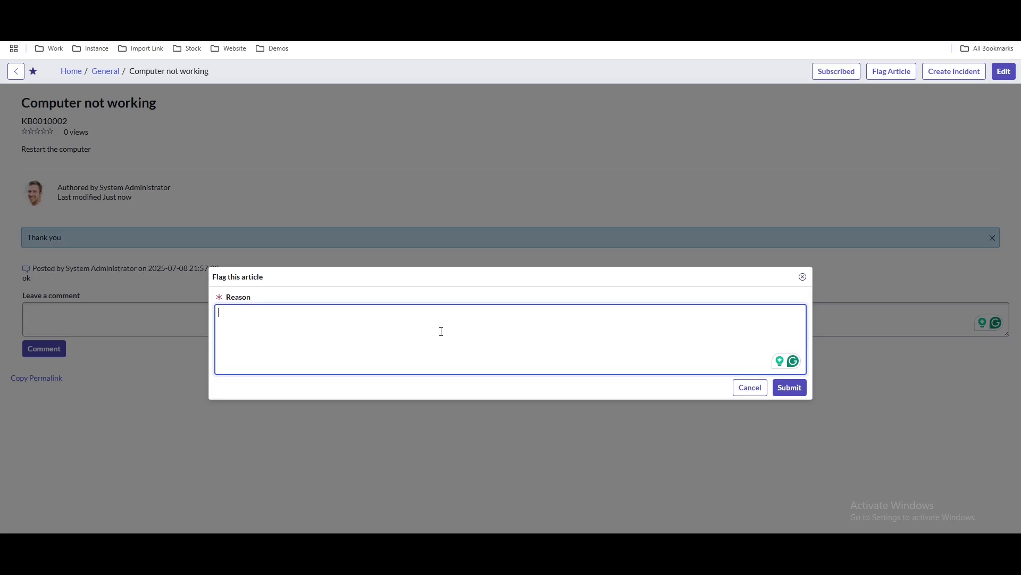
{"action": "type", "text": "information is inco"}
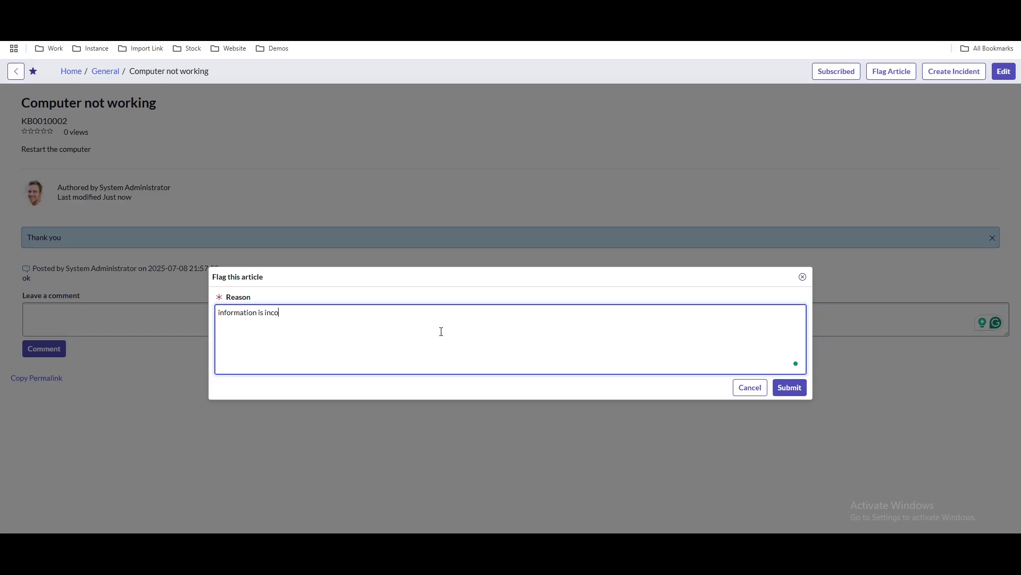
{"action": "type", "text": "mplete"}
{"action": "left_click", "coordinate": [794, 386]}
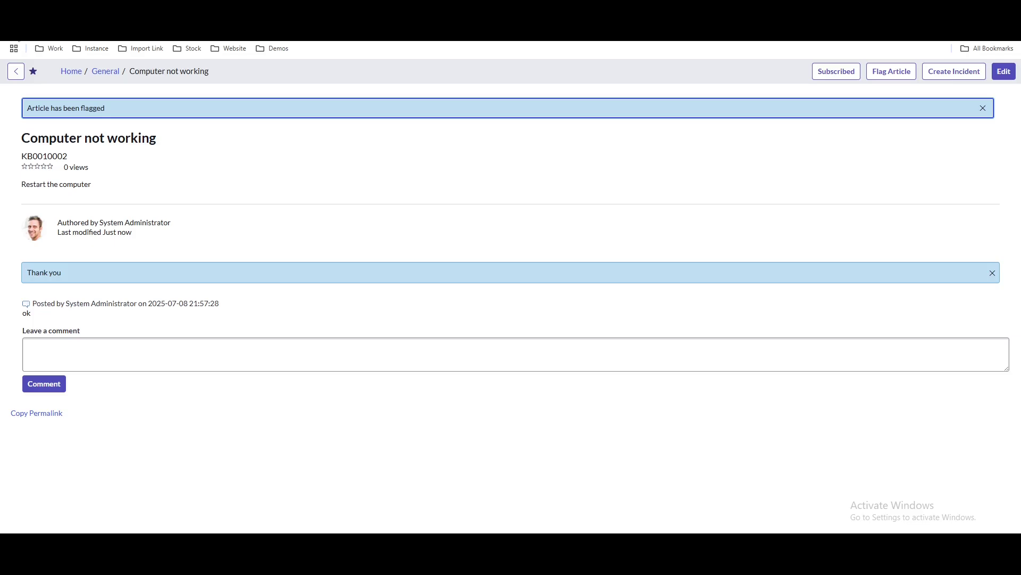
{"action": "key", "text": "alt+Left"}
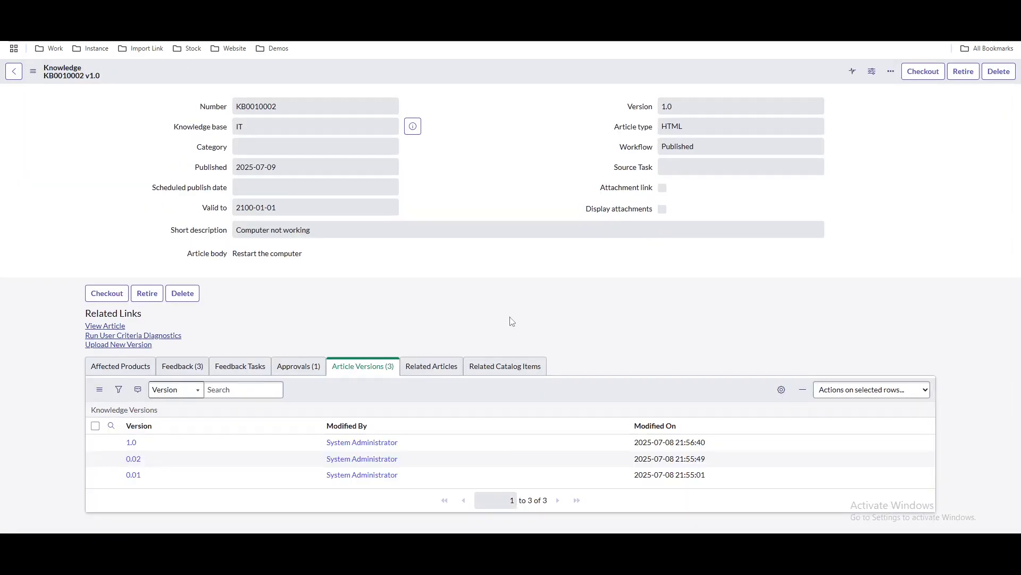
Add the Flagged column to the article's Feedback list.
{"action": "left_click", "coordinate": [190, 372]}
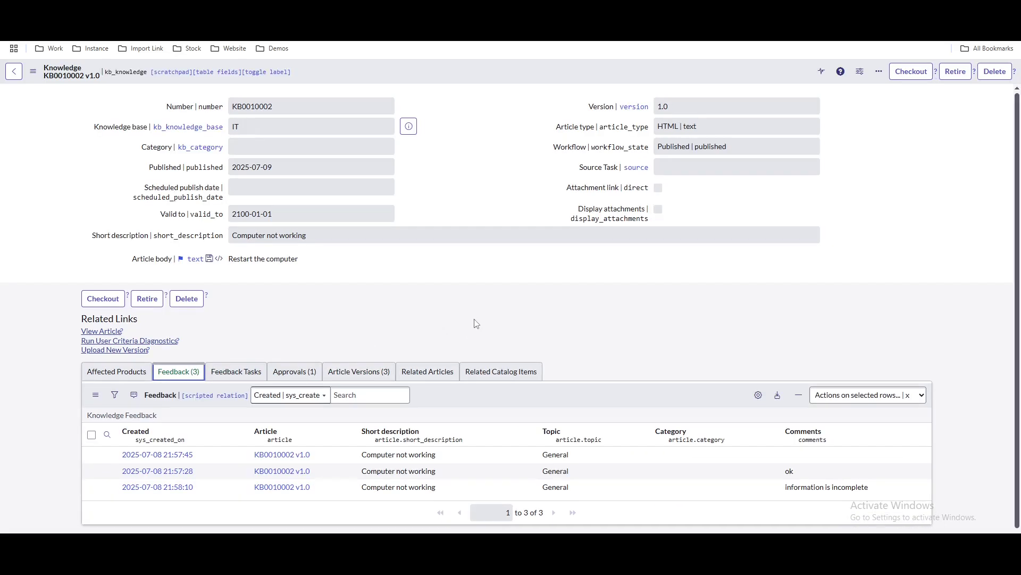
{"action": "double_click", "coordinate": [481, 323]}
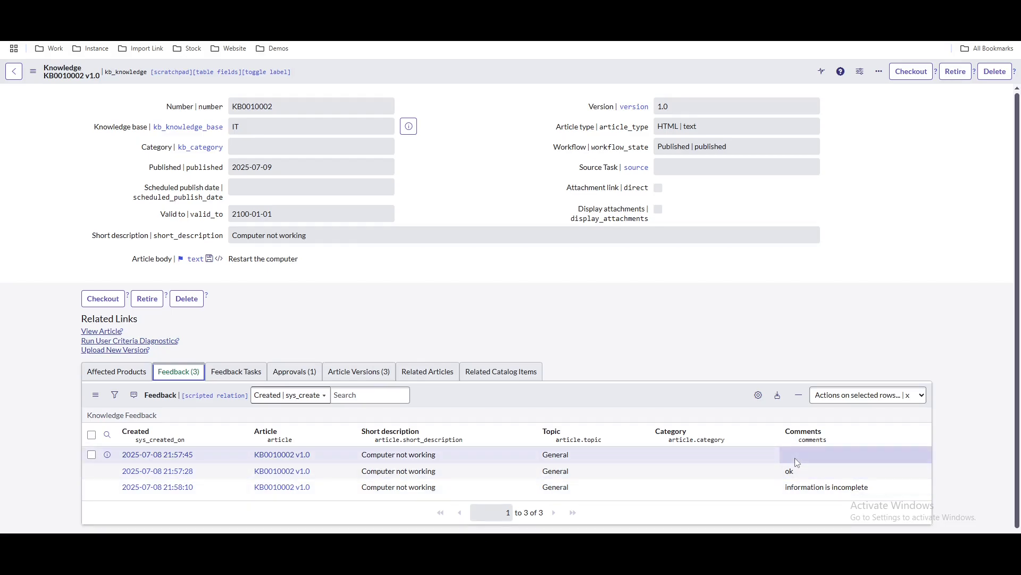
{"action": "left_click", "coordinate": [758, 396]}
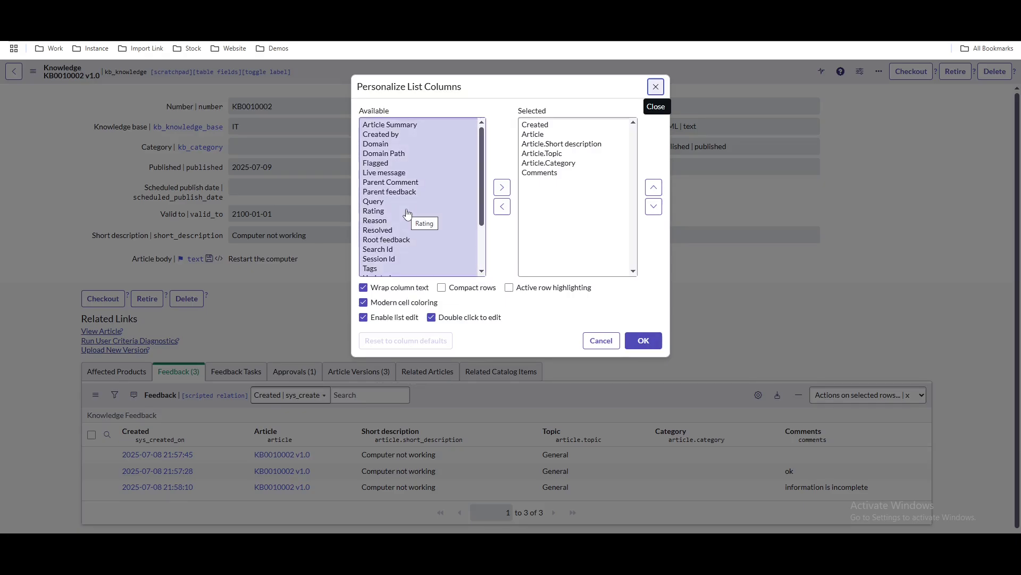
{"action": "double_click", "coordinate": [392, 163]}
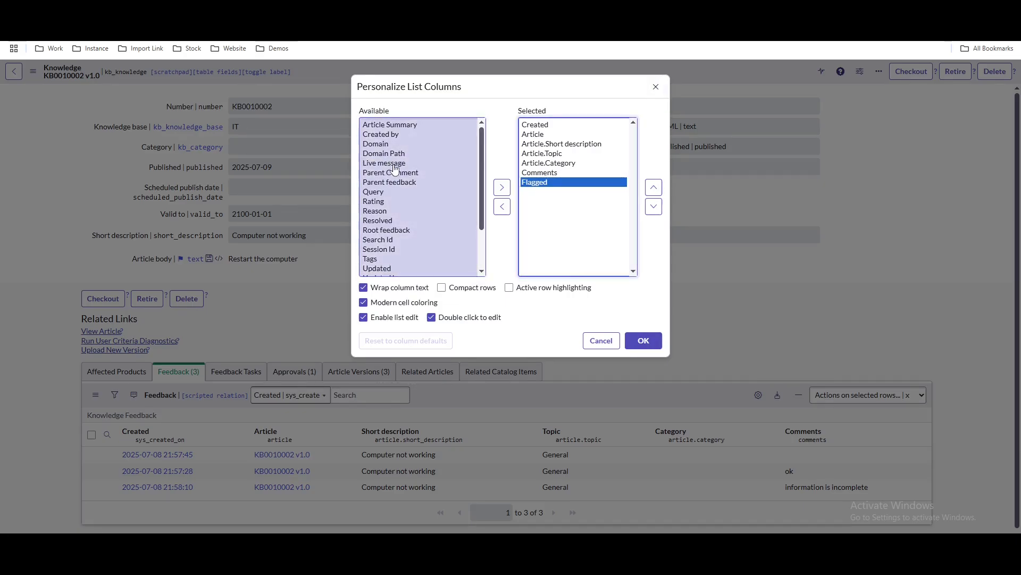
{"action": "left_click", "coordinate": [644, 341]}
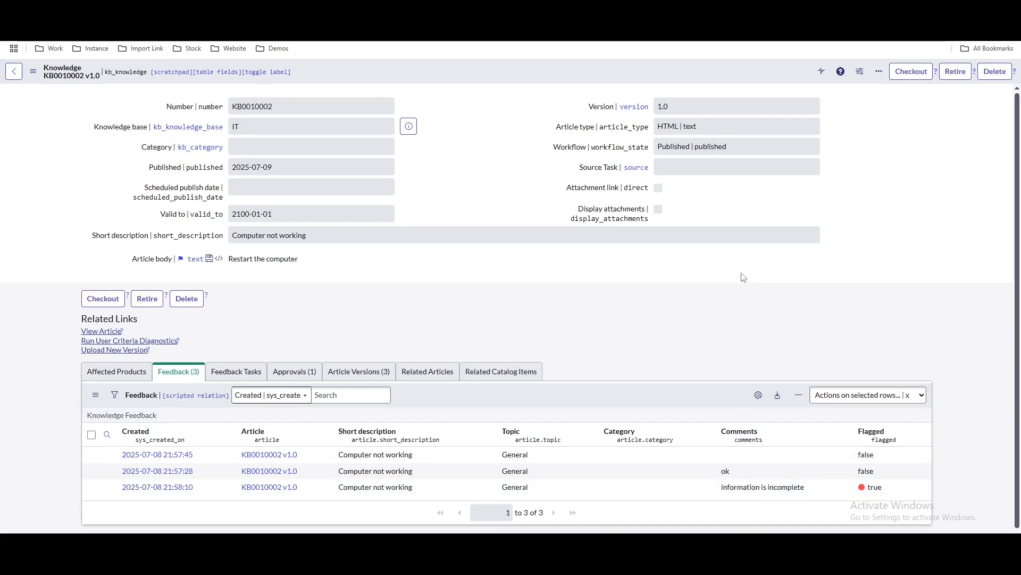
Check out KB0010002 into draft version 1.01 and go back to the IT knowledge base record.
{"action": "left_click", "coordinate": [897, 79]}
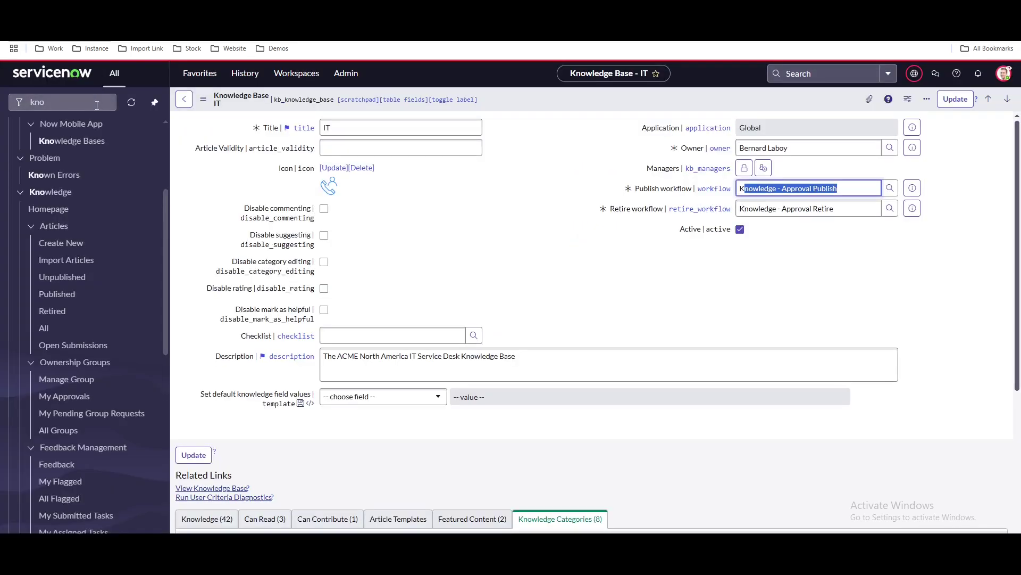
{"action": "left_click", "coordinate": [97, 103]}
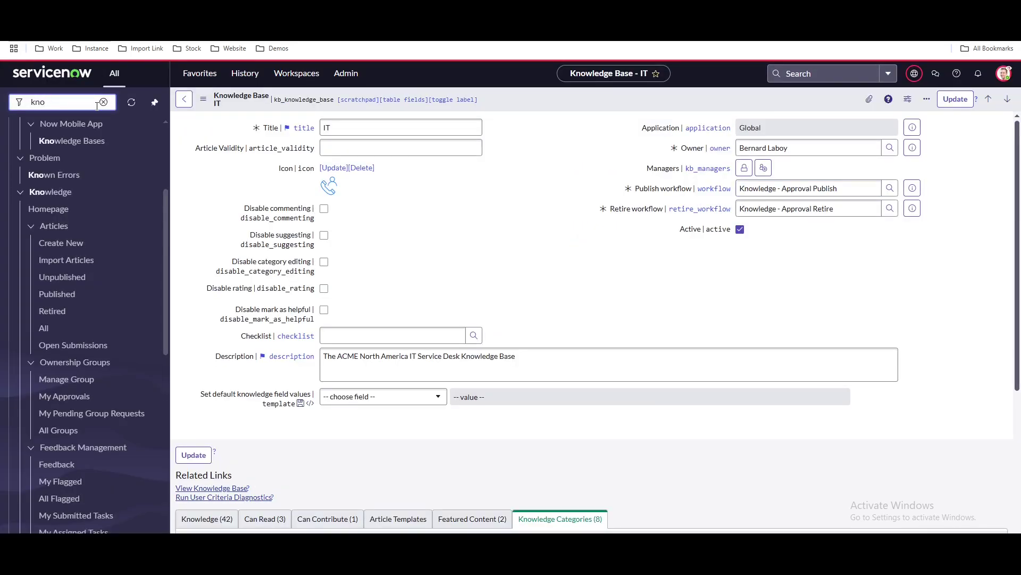
{"action": "key", "text": "BackSpace"}
{"action": "key", "text": "BackSpace"}
{"action": "key", "text": "BackSpace"}
{"action": "type", "text": "kb"}
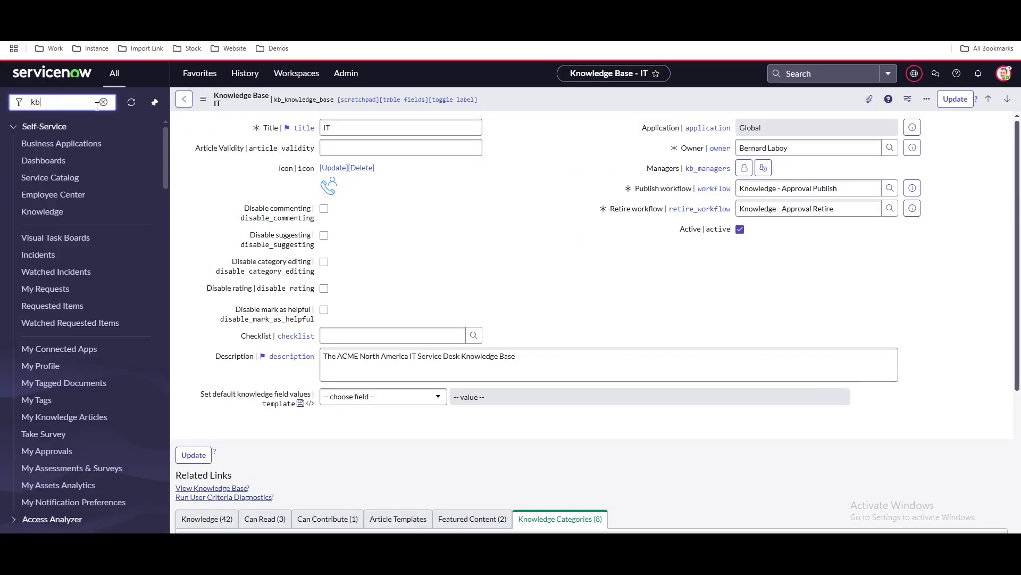
{"action": "type", "text": "_knowled"}
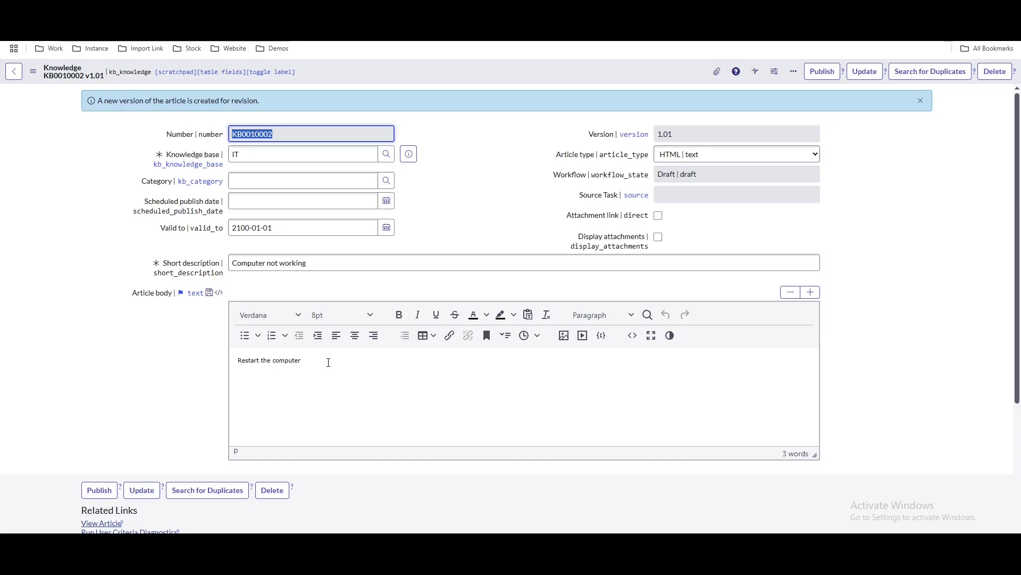
Add a new body line 'ok Updating' and submit the revision, v1.02, for publishing.
{"action": "left_click", "coordinate": [328, 363]}
{"action": "key", "text": "Return"}
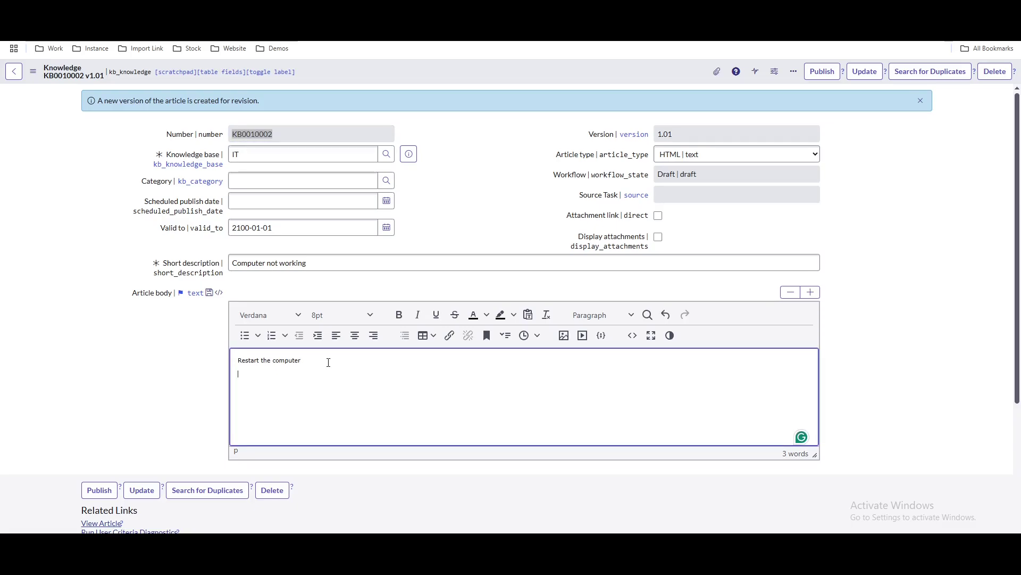
{"action": "type", "text": "ok Updating"}
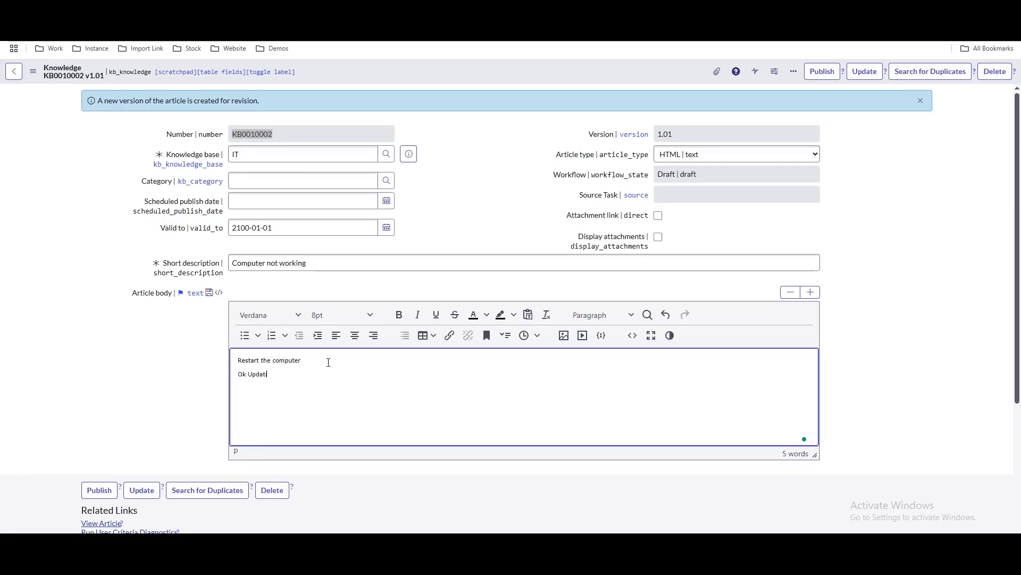
{"action": "left_click", "coordinate": [820, 74]}
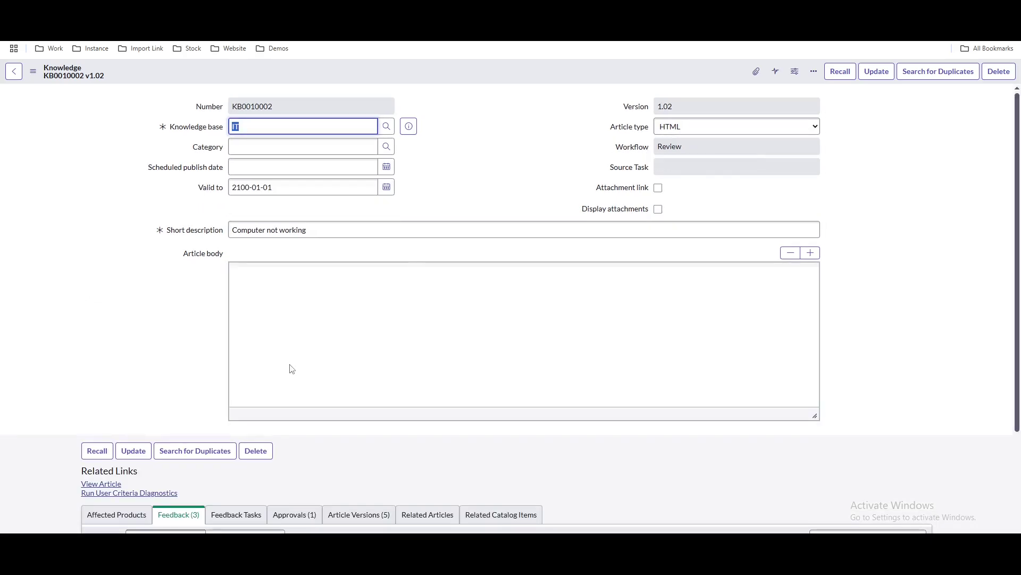
Approve the revision's requested approval so KB0010002 is published as version 2.0.
{"action": "scroll", "coordinate": [291, 369], "scroll_direction": "down", "scroll_amount": 3}
{"action": "left_click", "coordinate": [294, 370]}
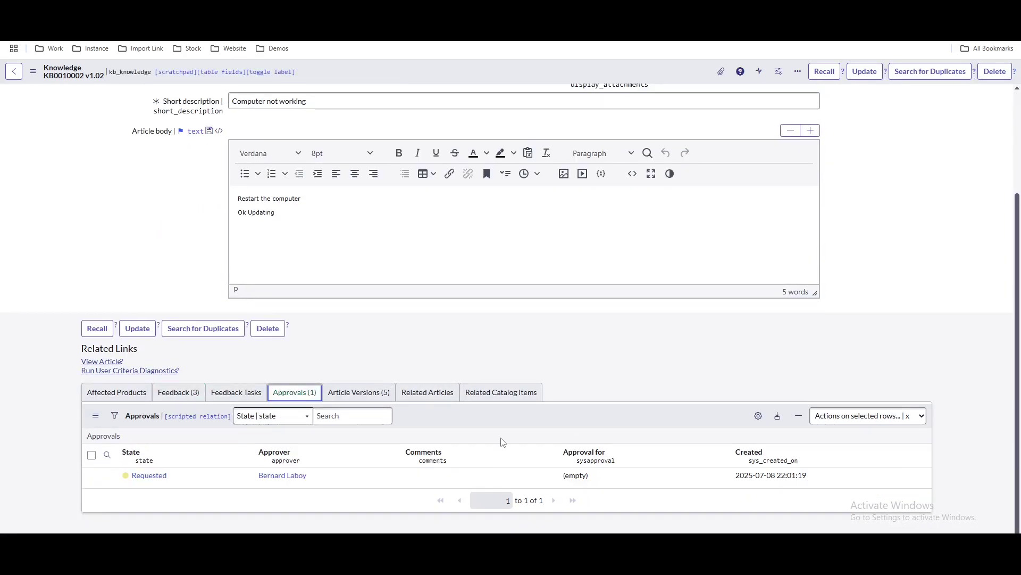
{"action": "right_click", "coordinate": [202, 474]}
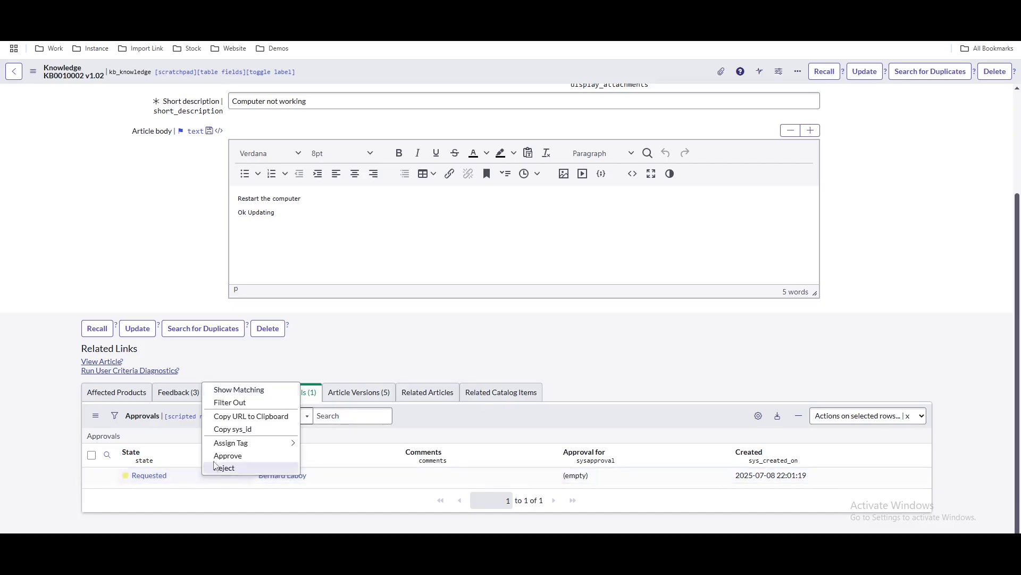
{"action": "mouse_move", "coordinate": [224, 446]}
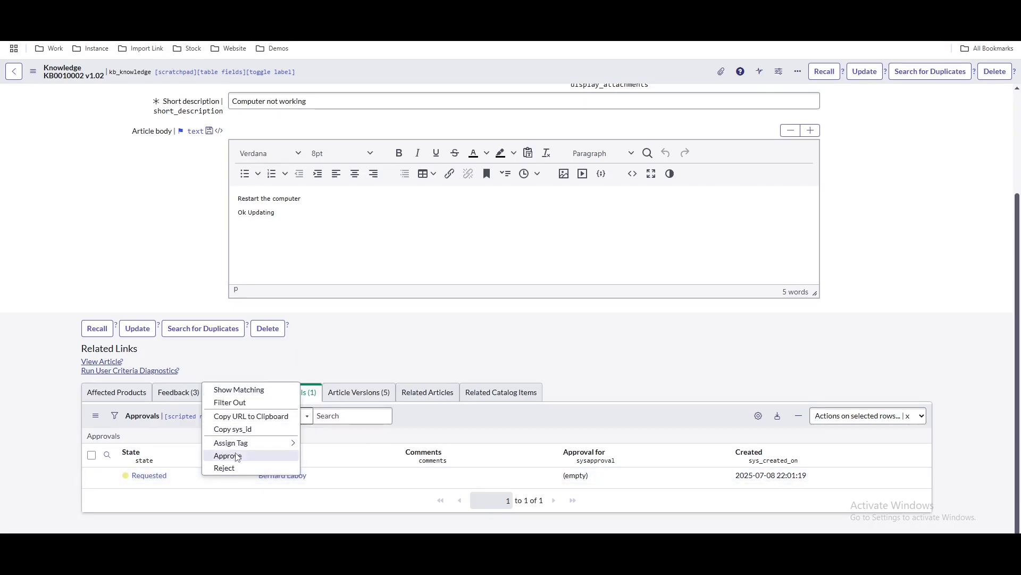
{"action": "left_click", "coordinate": [509, 339]}
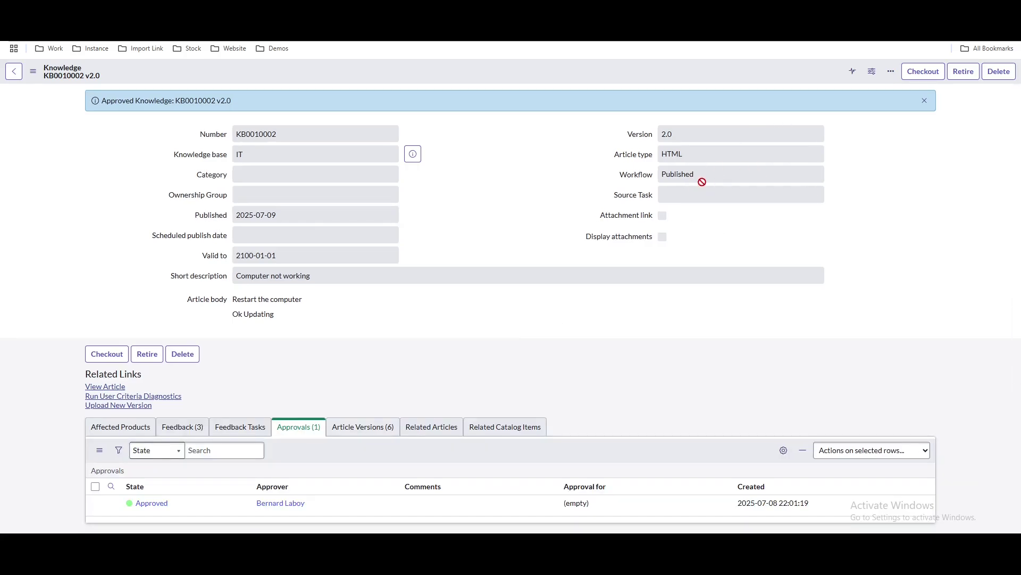
{"action": "left_click", "coordinate": [13, 71]}
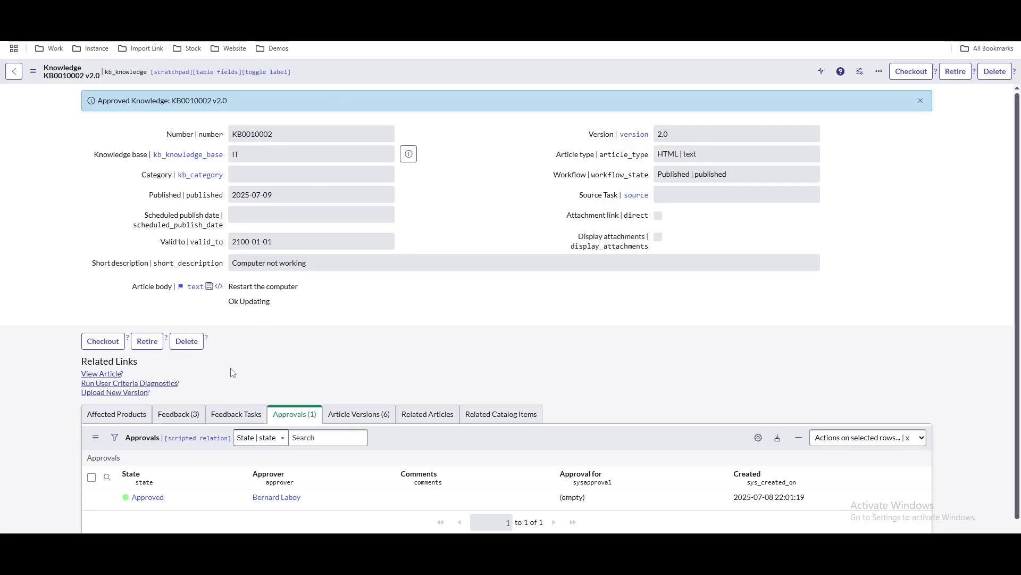
Show the v2.0 article's three feedback entries, including the flagged 'information is incomplete' one.
{"action": "left_click", "coordinate": [179, 419]}
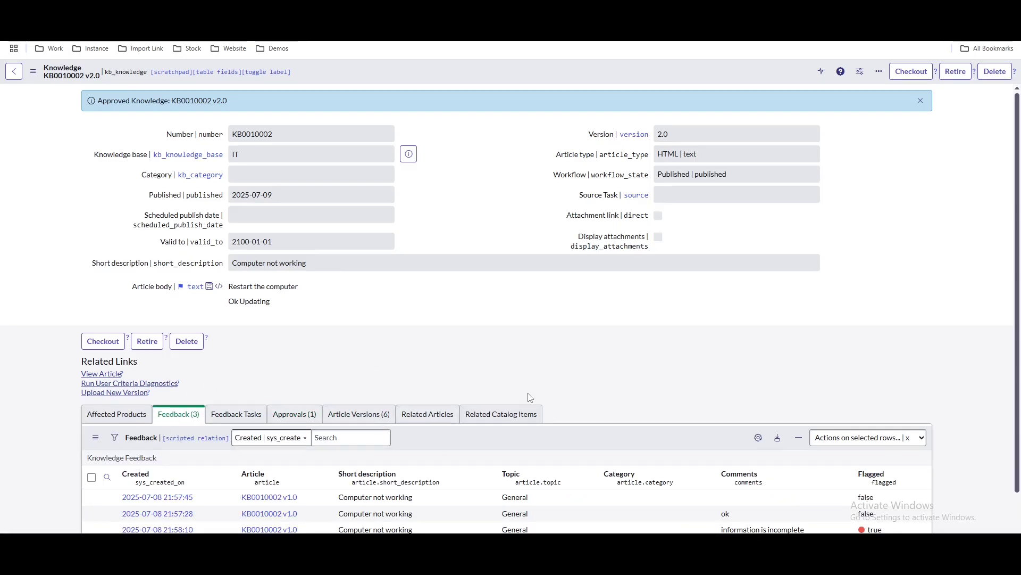
{"action": "scroll", "coordinate": [479, 426], "scroll_direction": "down", "scroll_amount": 2}
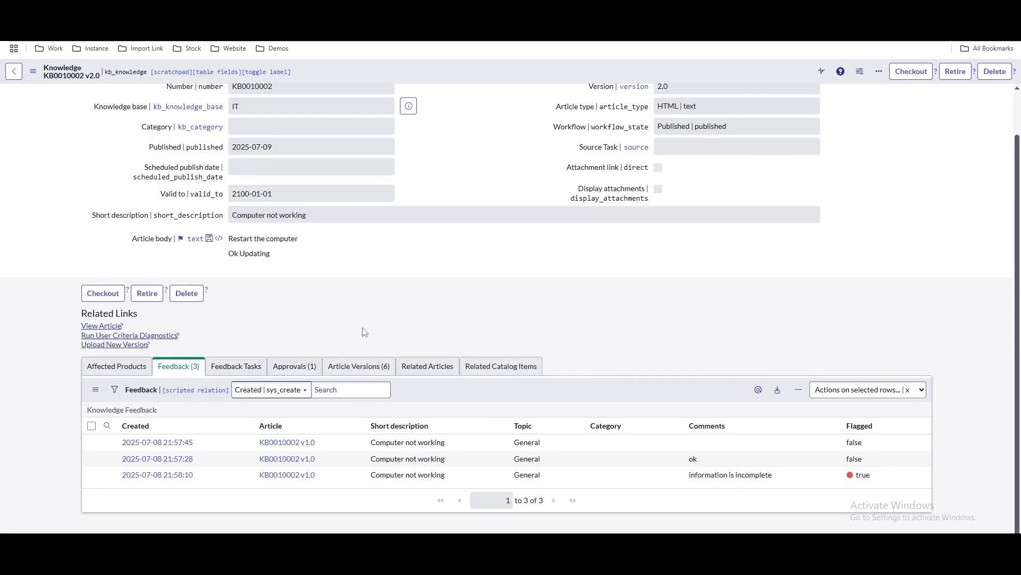
Run User Criteria Diagnostics on KB0010002 v2.0 for the chosen user to confirm read access.
{"action": "left_click", "coordinate": [151, 340]}
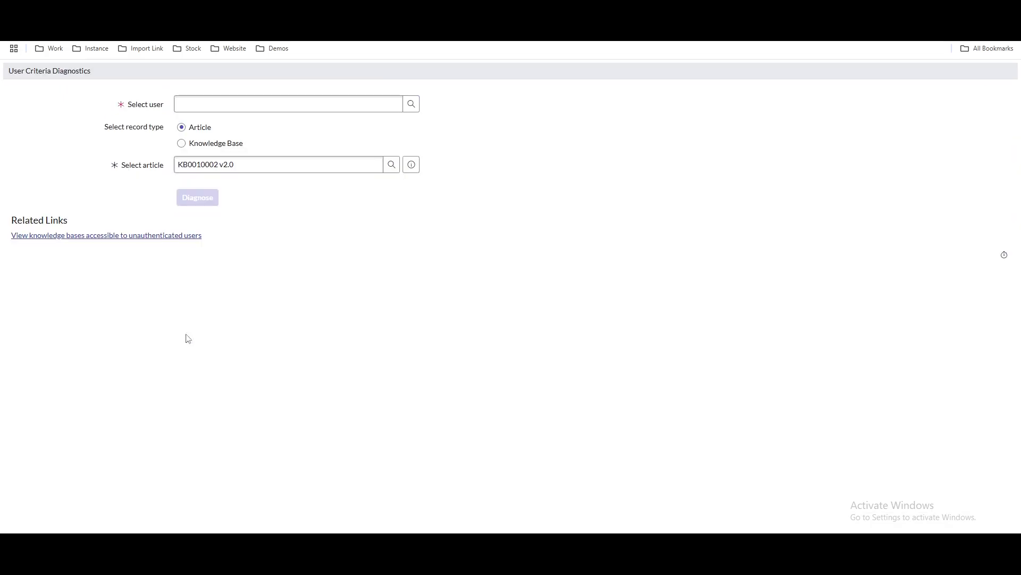
{"action": "left_click", "coordinate": [322, 104]}
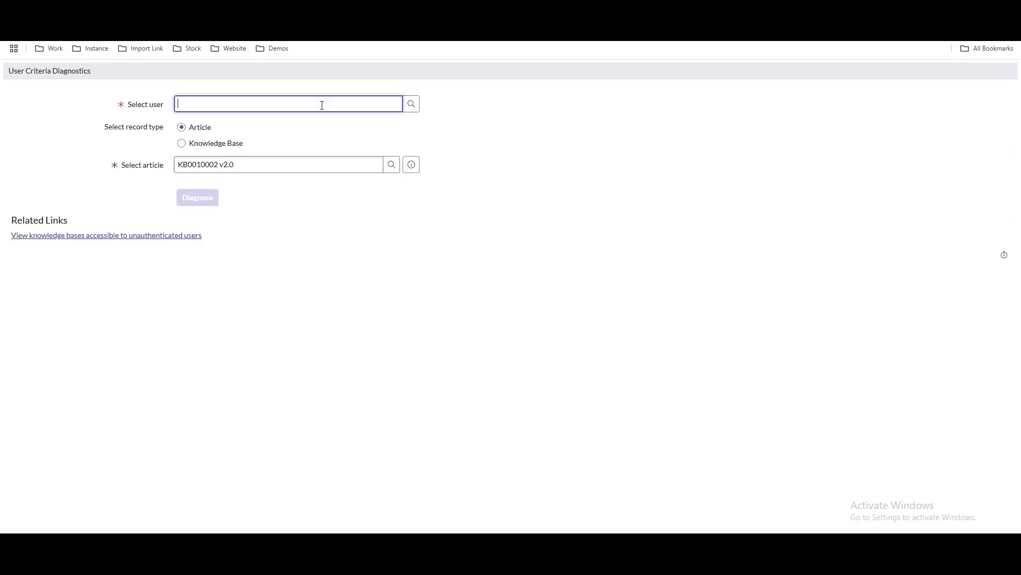
{"action": "type", "text": "abel"}
{"action": "left_click", "coordinate": [281, 131]}
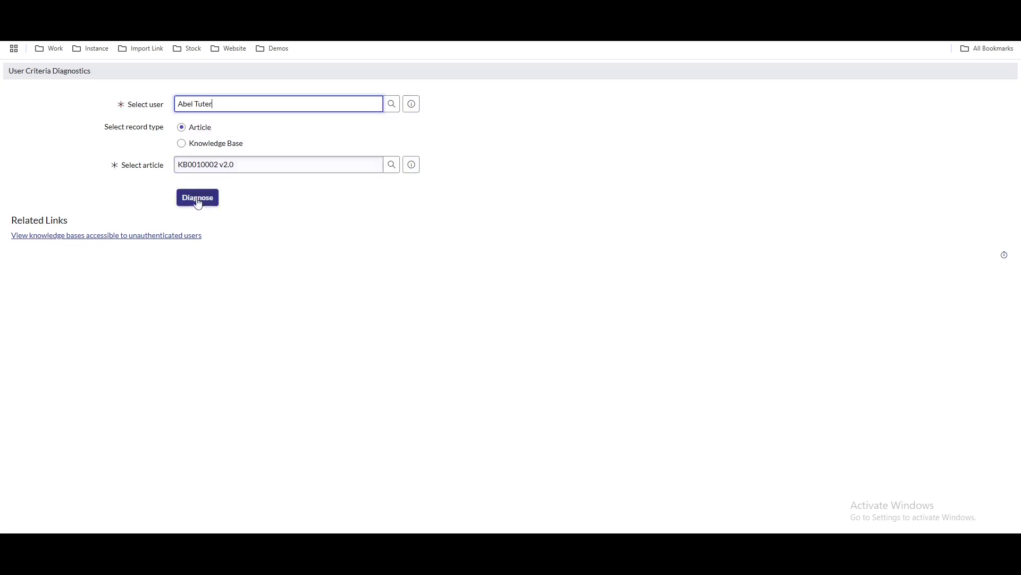
{"action": "left_click", "coordinate": [198, 198]}
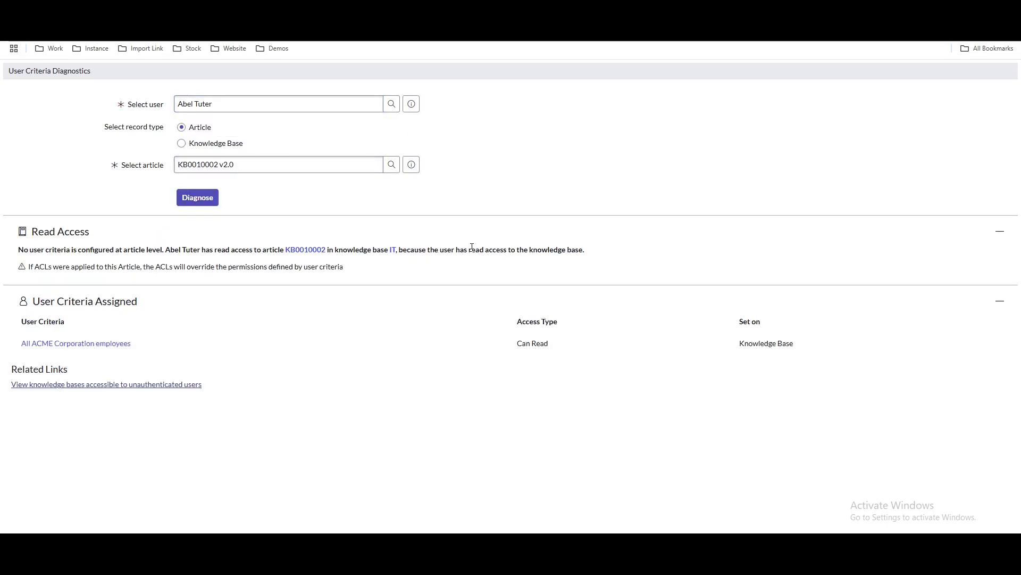